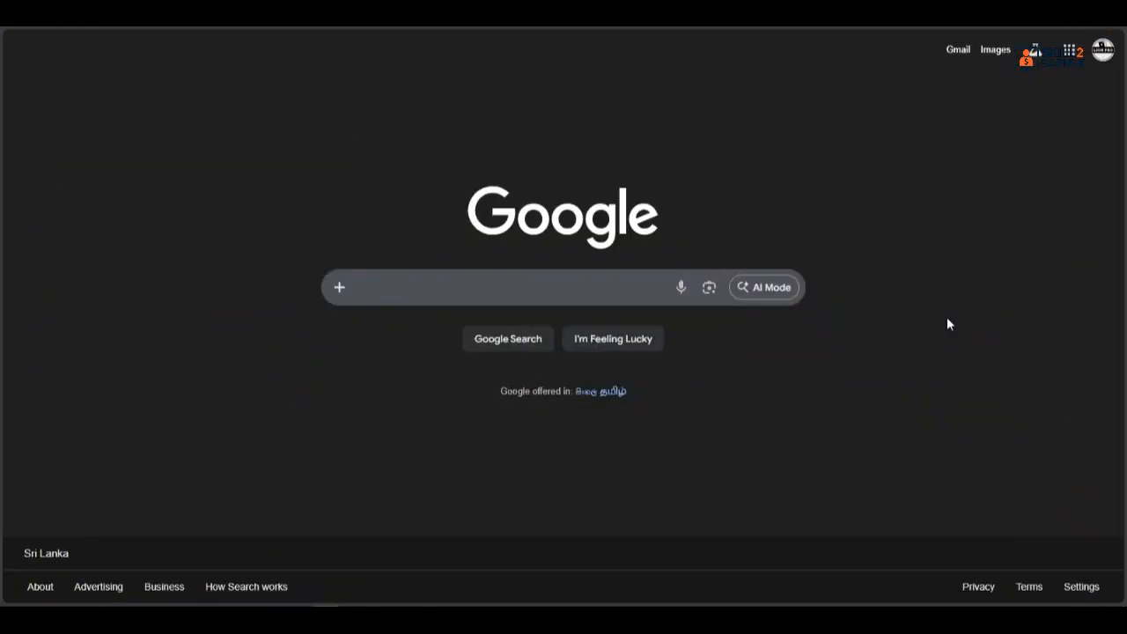
Search Google for "gemini ai" and open the Google Gemini website from the results
click(457, 286)
text(ge)
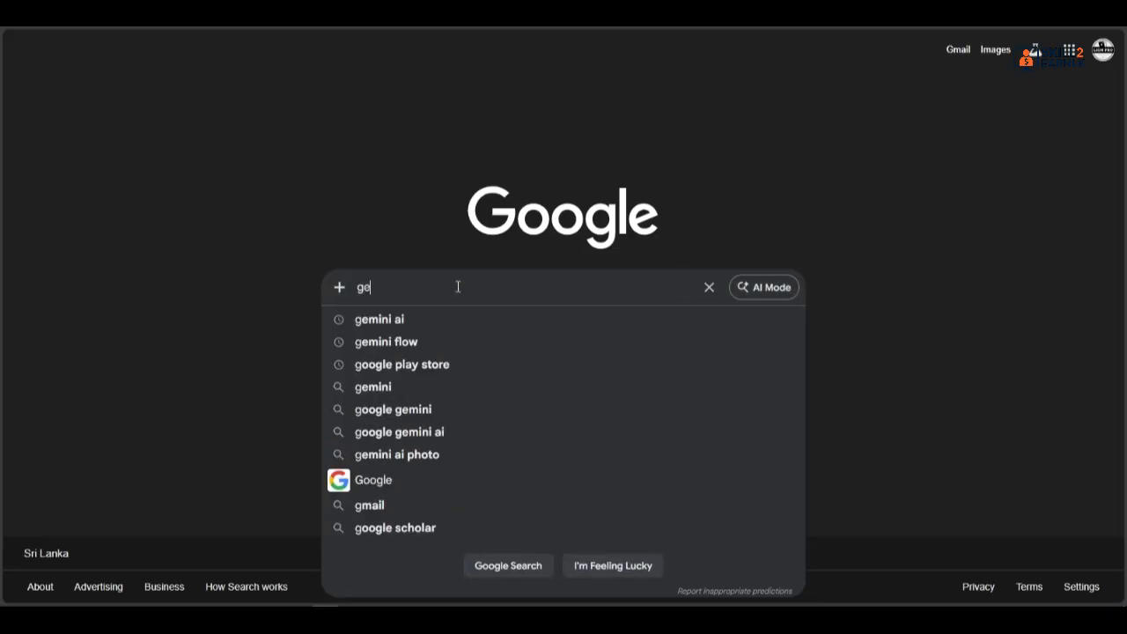
text(mini ai)
key(Return)
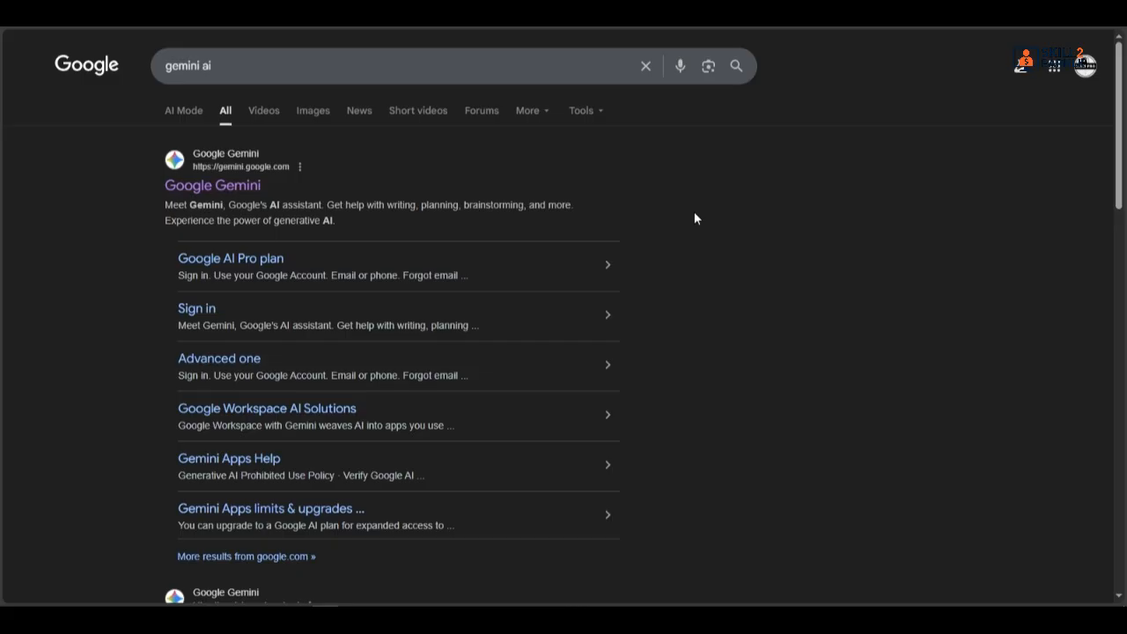
click(238, 188)
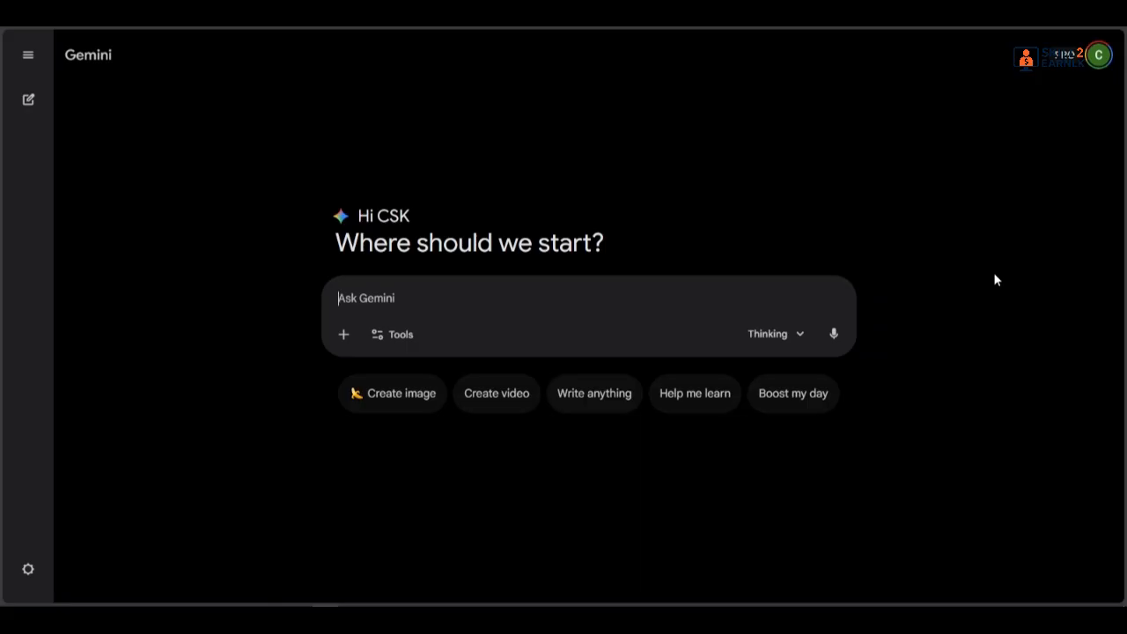
Ask Gemini in Sinhala for a YouTube intro video prompt with an ආයුබෝවන් greeting, an AI content opening line, a computer setting and studio lighting
key(ctrl+v)
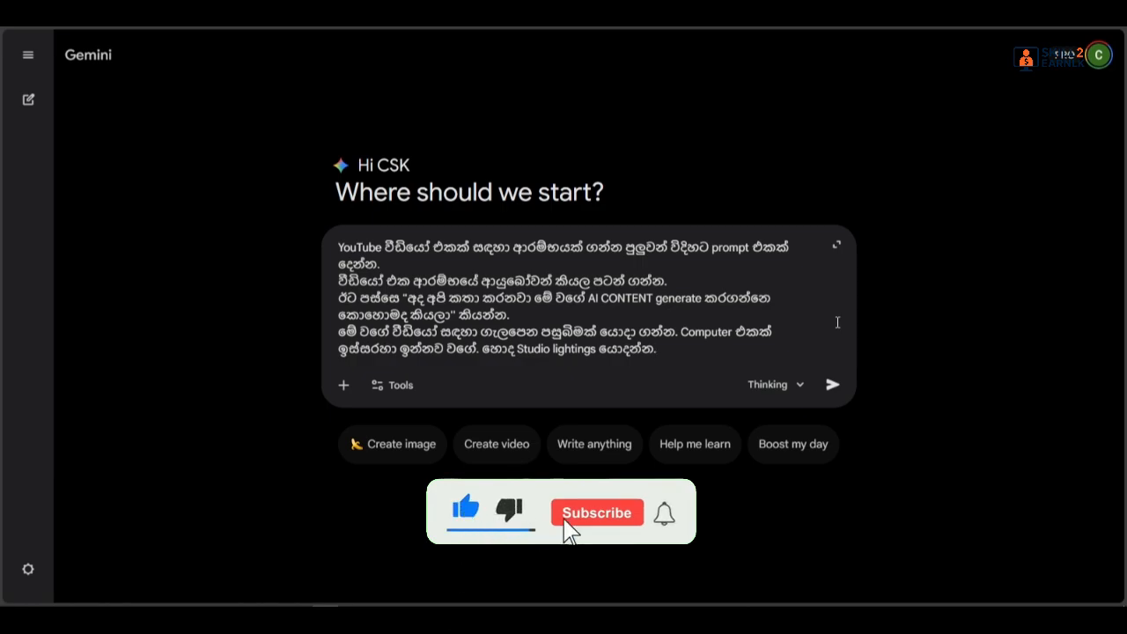
click(833, 385)
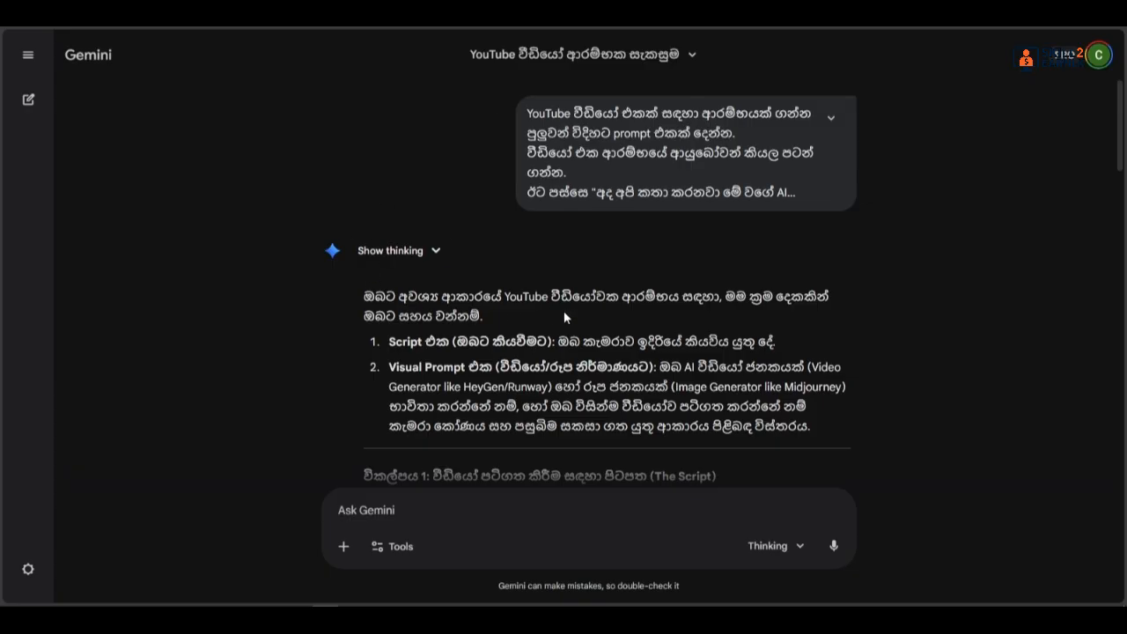
Examine Gemini's replies, focusing on the visual prompt for video generation and the Sinhala script prompt for the speech
scroll(386, 256, down, 1)
scroll(385, 253, down, 2)
scroll(327, 234, down, 2)
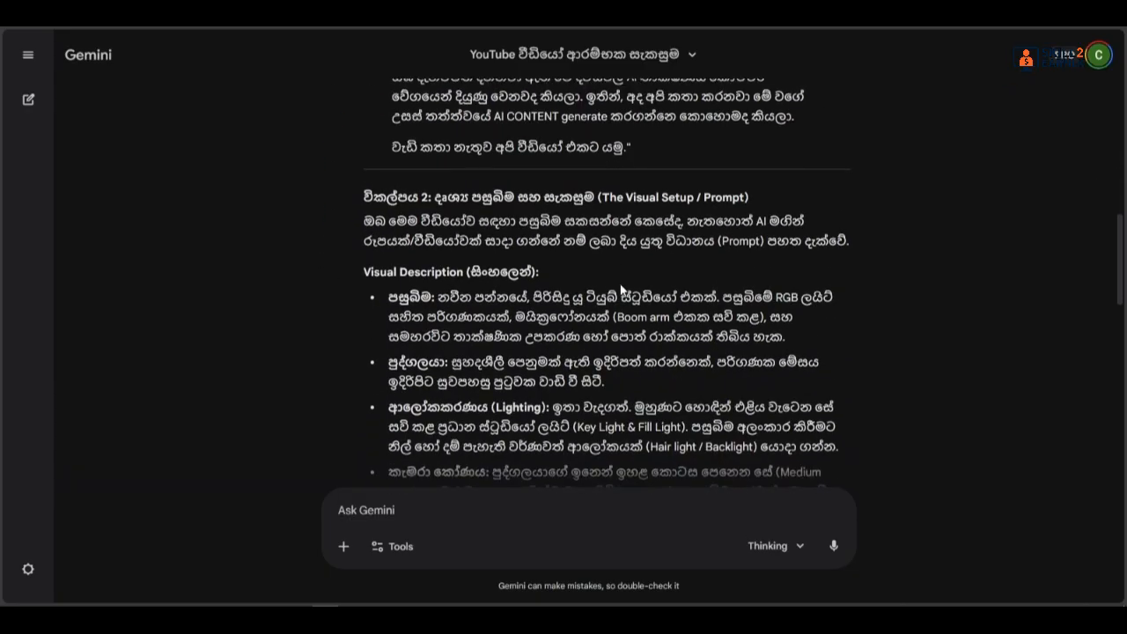
scroll(444, 290, down, 5)
scroll(448, 282, up, 5)
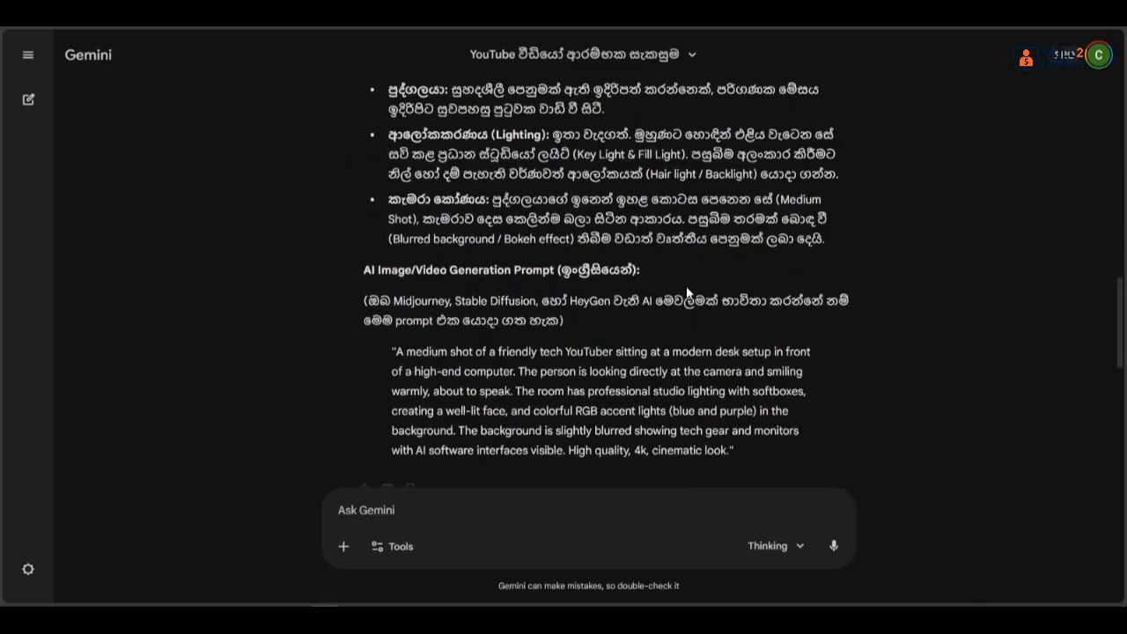
scroll(693, 314, down, 1)
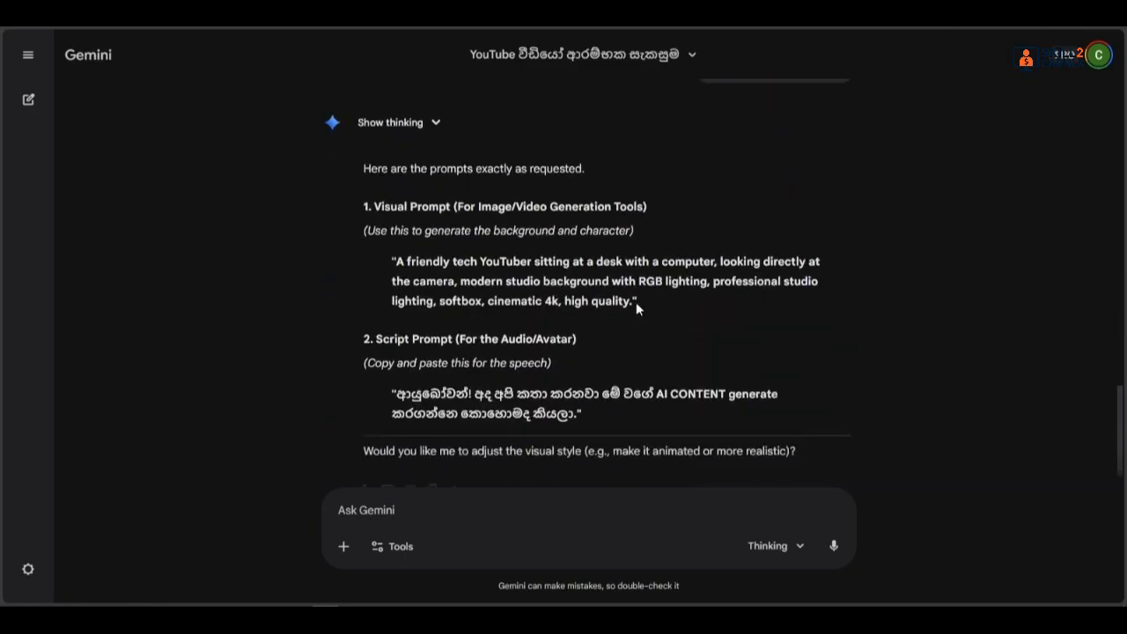
scroll(636, 302, down, 1)
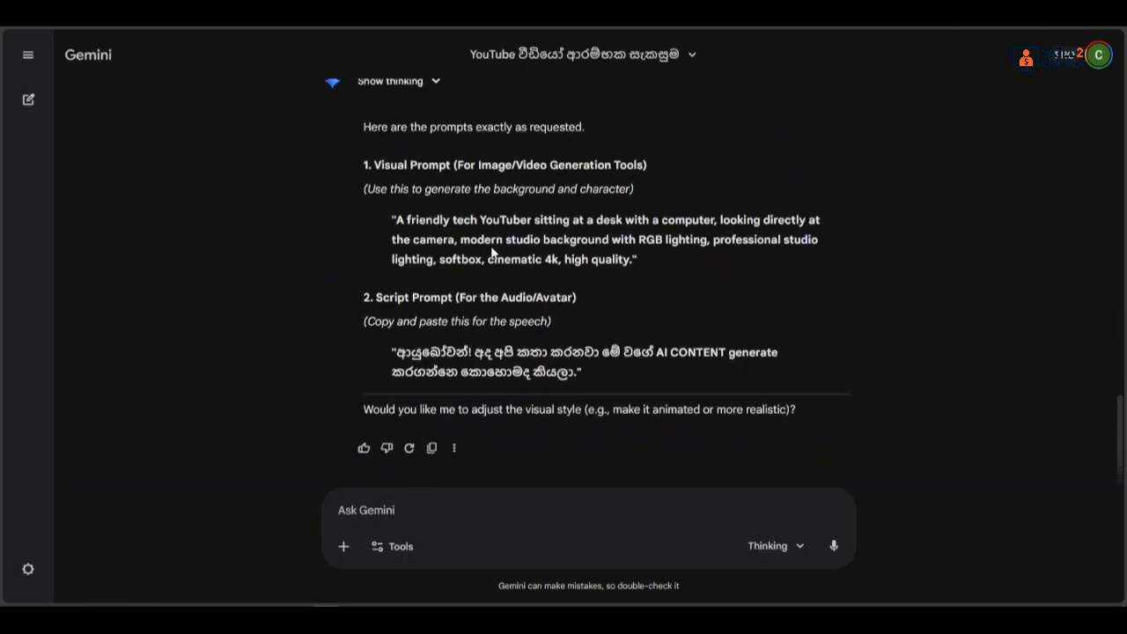
scroll(350, 248, up, 1)
scroll(350, 247, down, 1)
drag(395, 219, 632, 273)
click(487, 366)
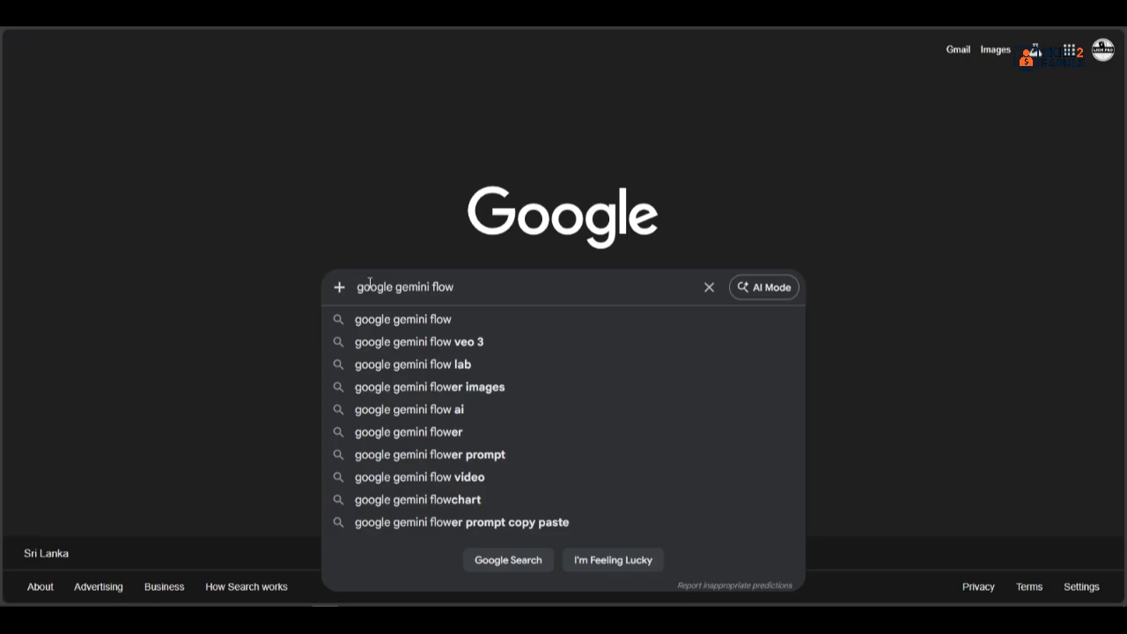
Search Google for "google gemini flow" and enter the Flow creation tool through its Google Labs page
key(Return)
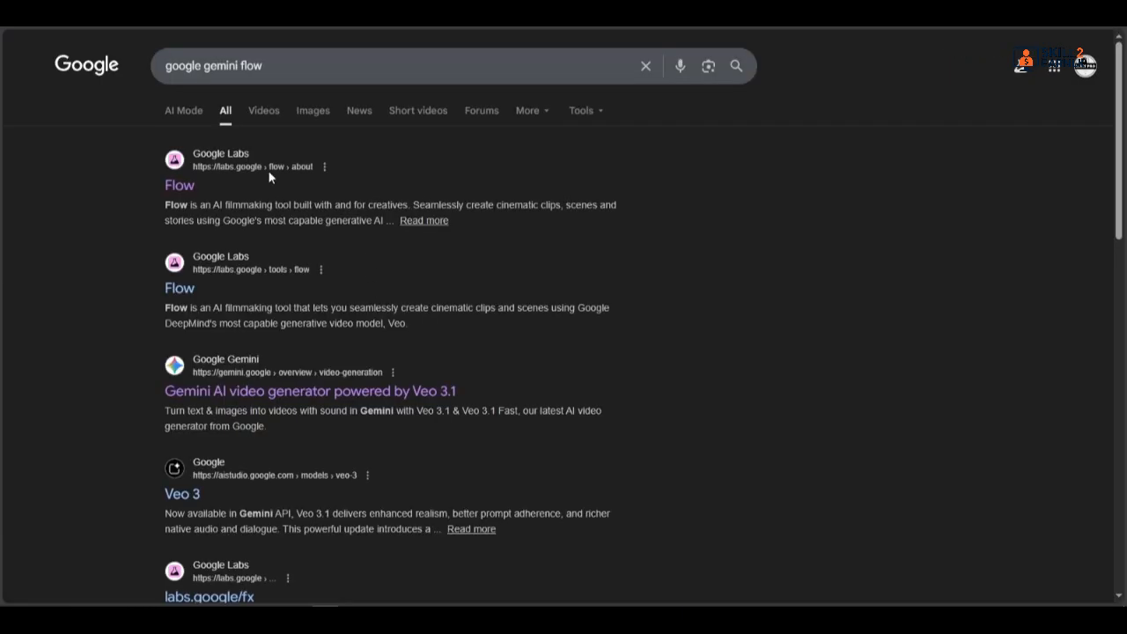
click(180, 185)
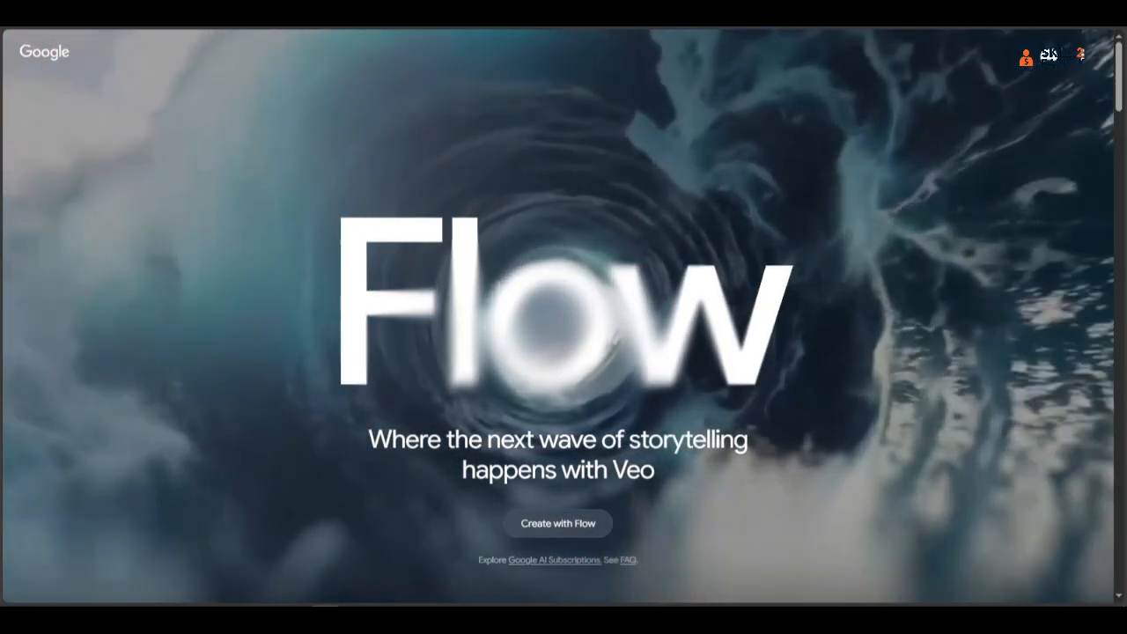
click(580, 523)
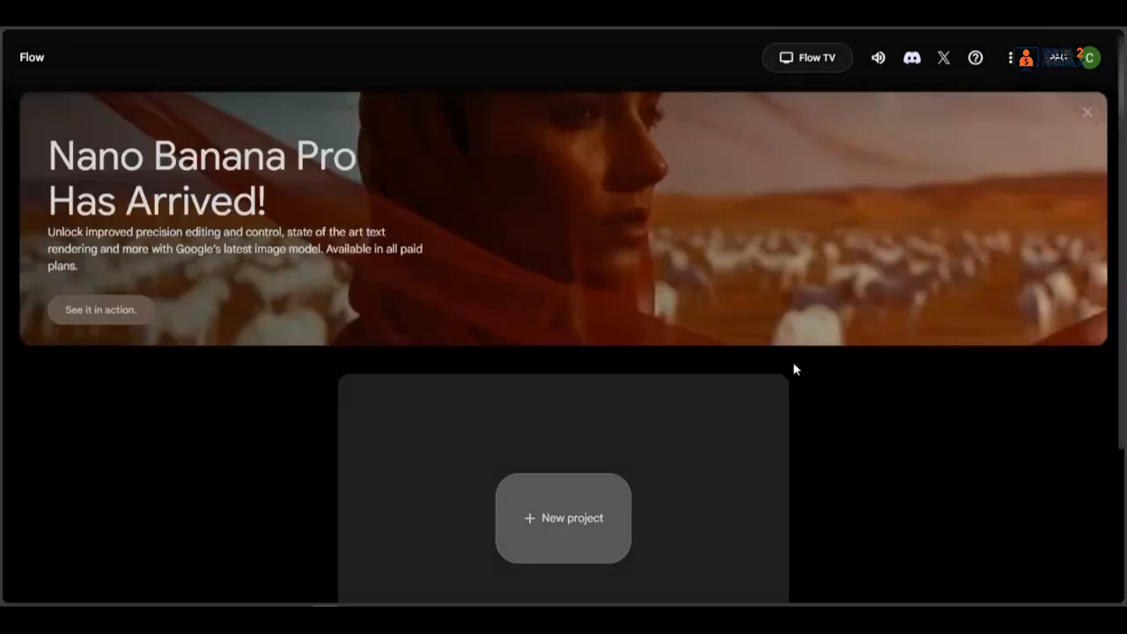
Create a new project in Flow
scroll(735, 378, down, 3)
scroll(995, 315, up, 3)
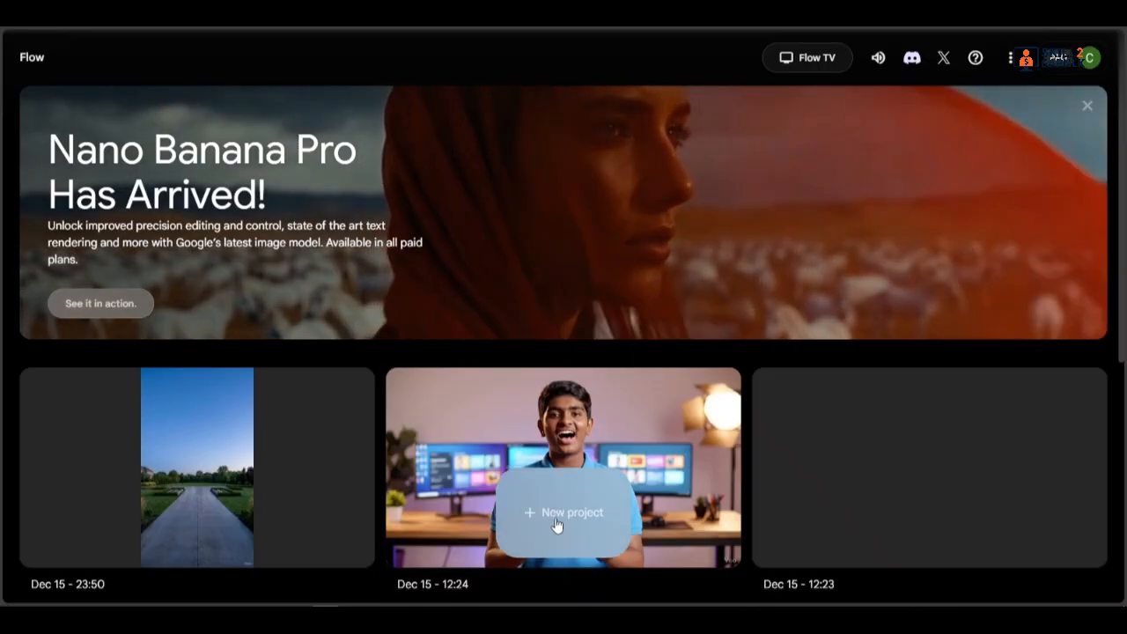
click(555, 522)
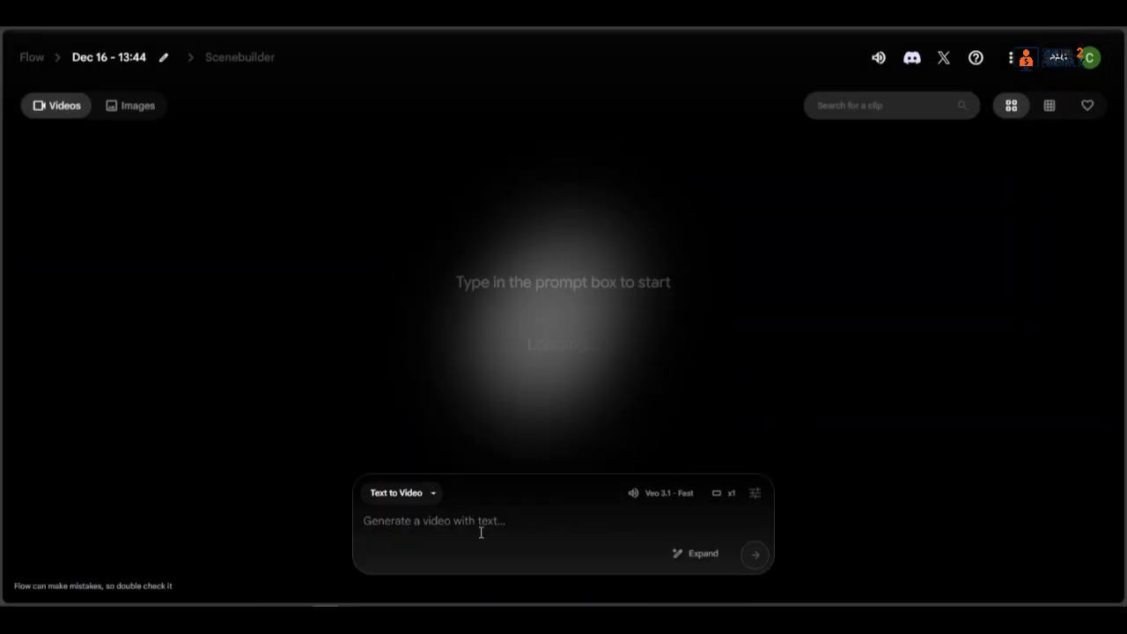
Configure Text to Video generation with Landscape (16:9) aspect ratio, 1 output per prompt and the Veo 3.1 - Fast model
click(419, 498)
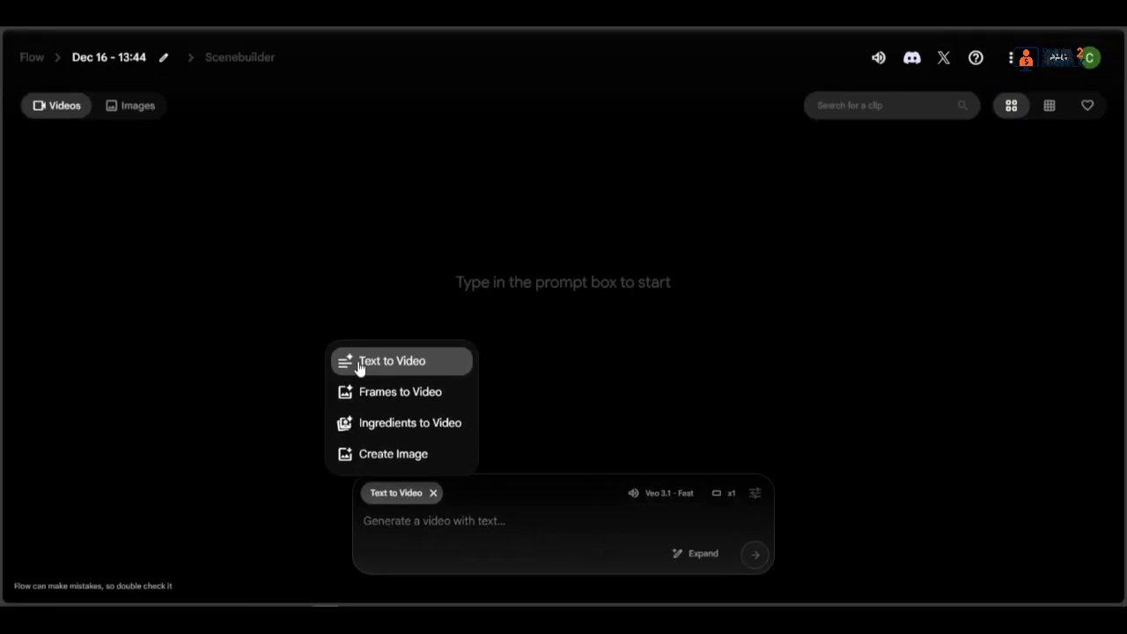
click(750, 501)
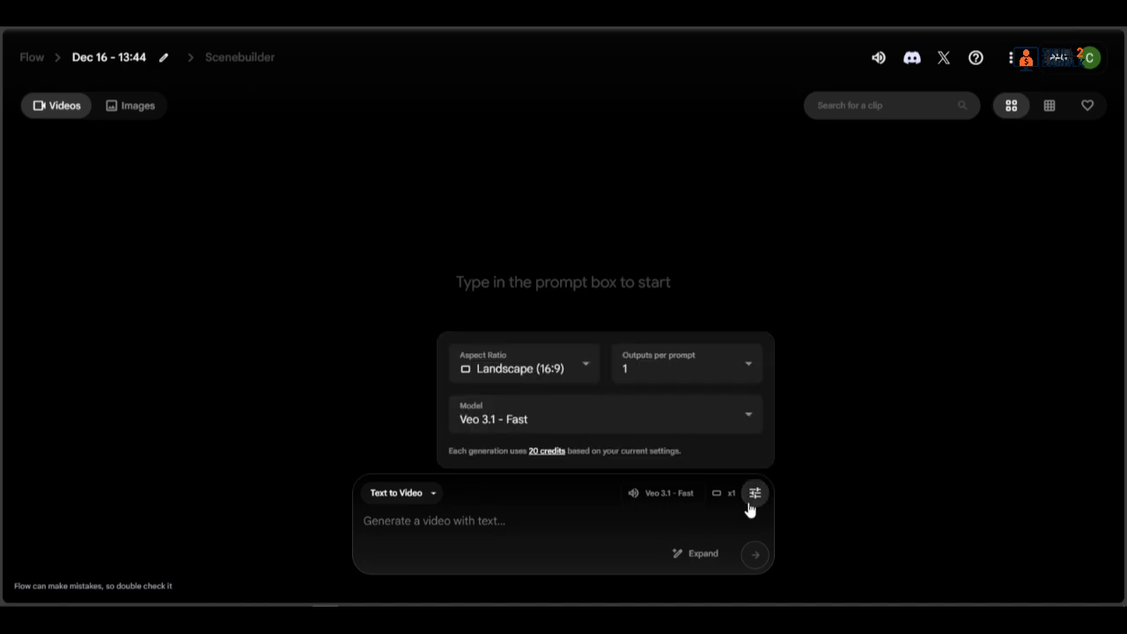
click(534, 371)
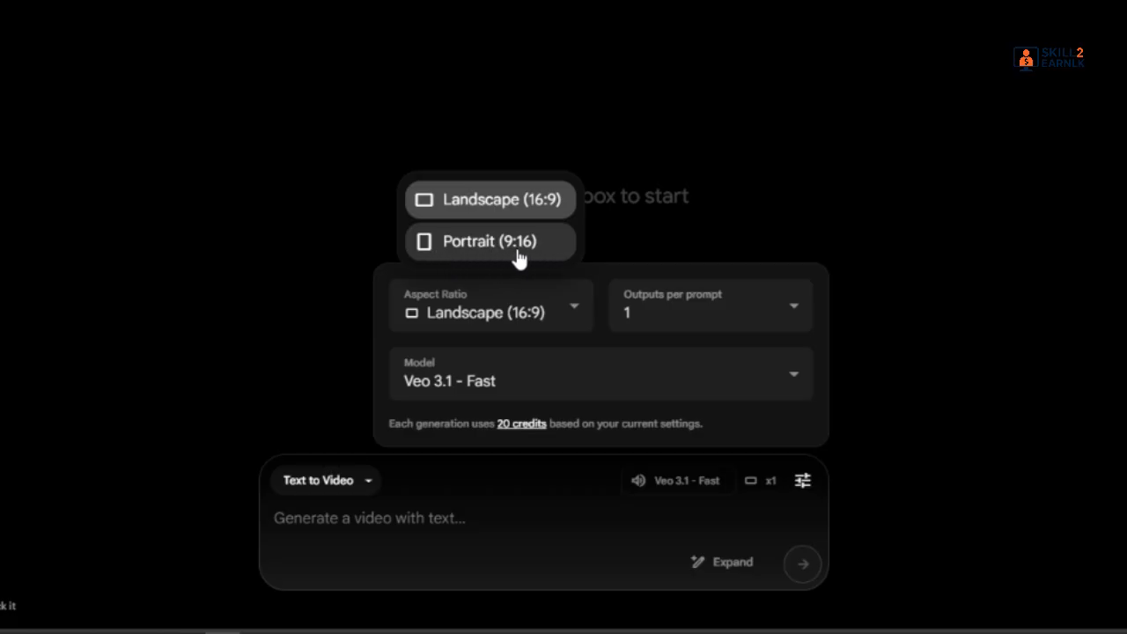
click(536, 200)
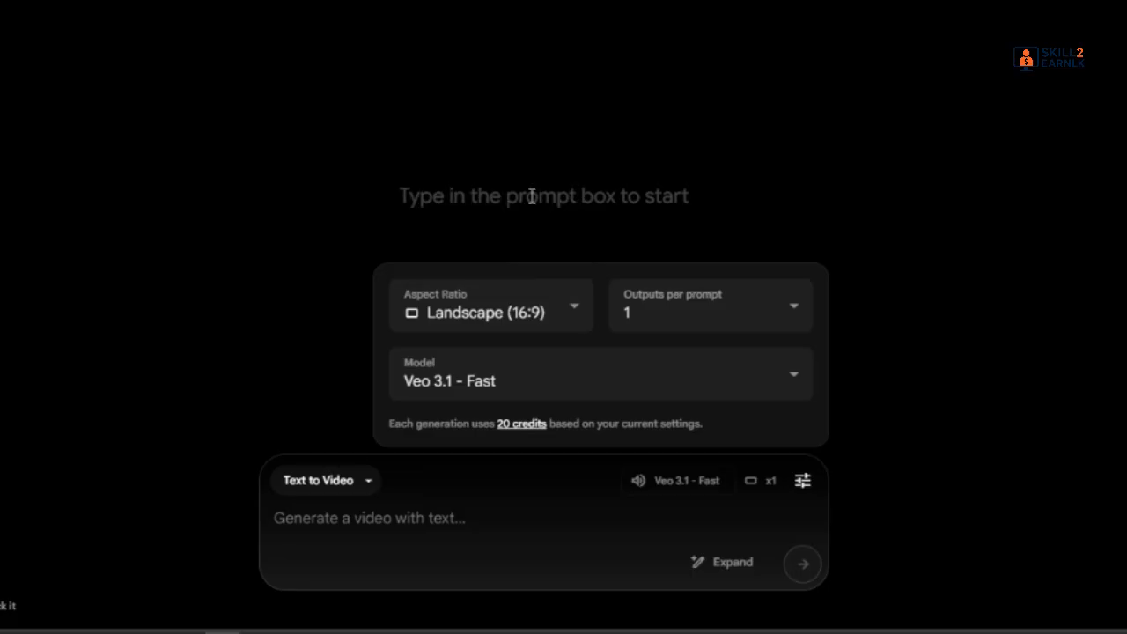
click(683, 312)
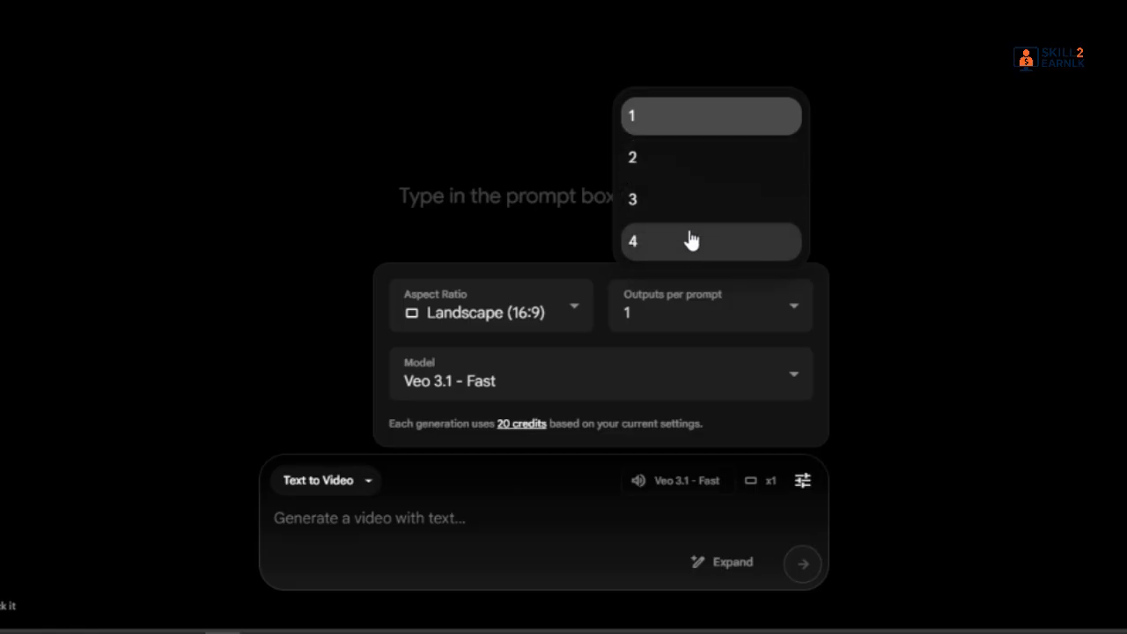
click(692, 118)
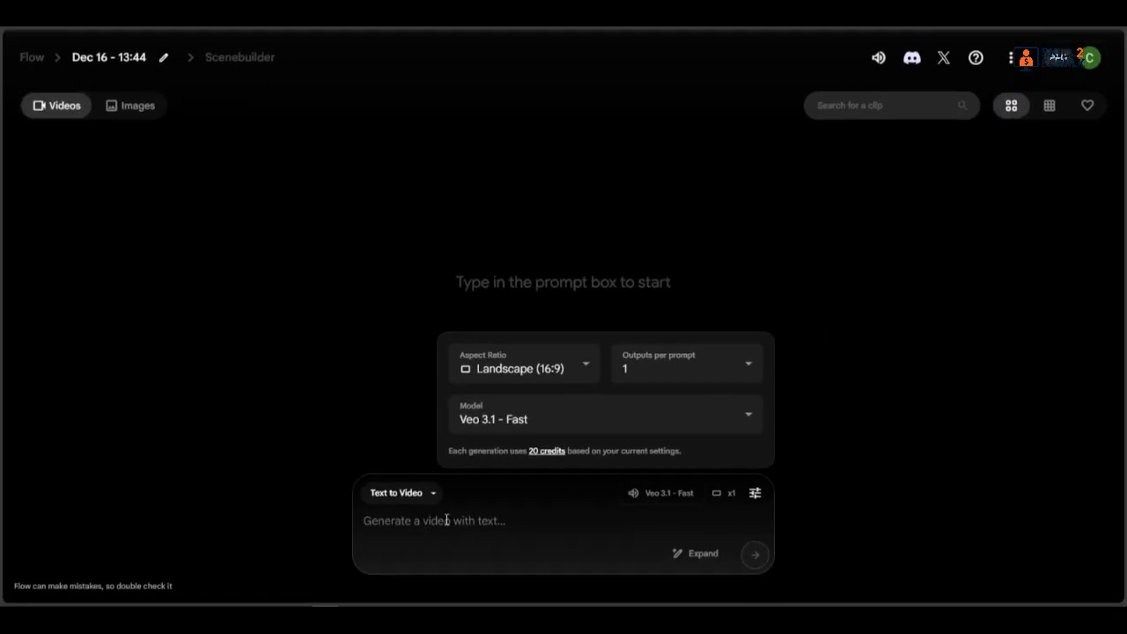
click(529, 425)
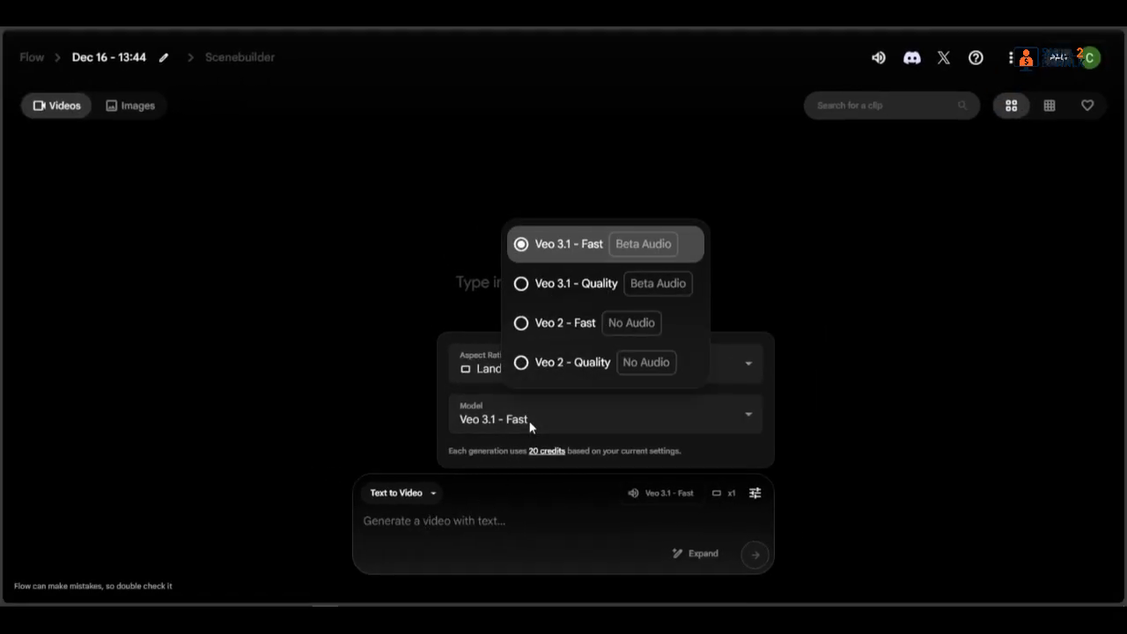
click(581, 251)
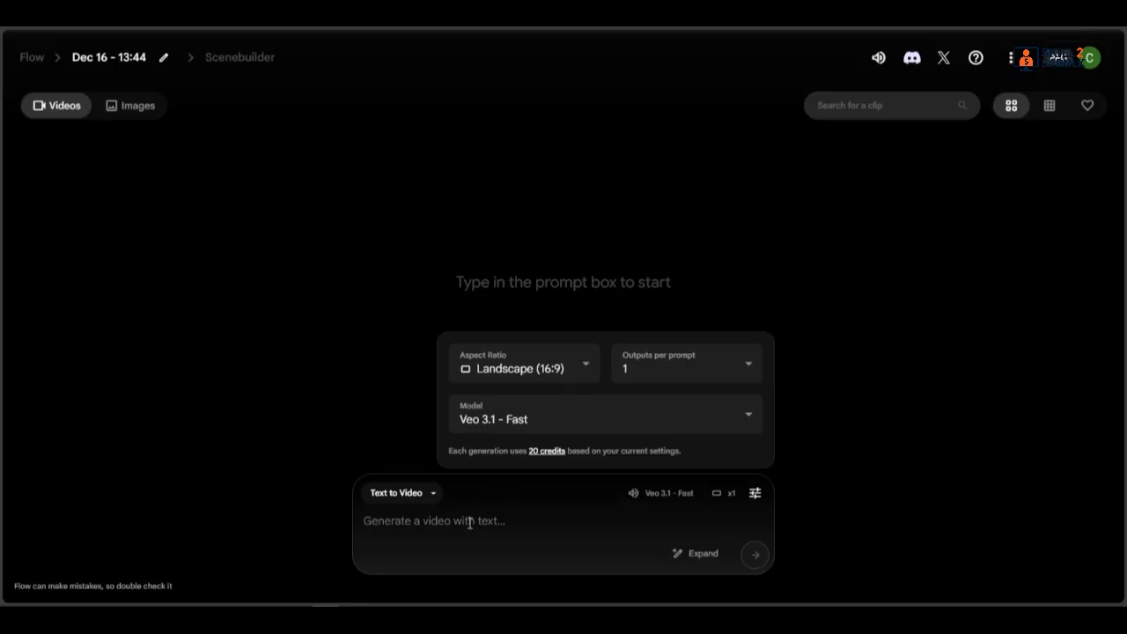
click(469, 523)
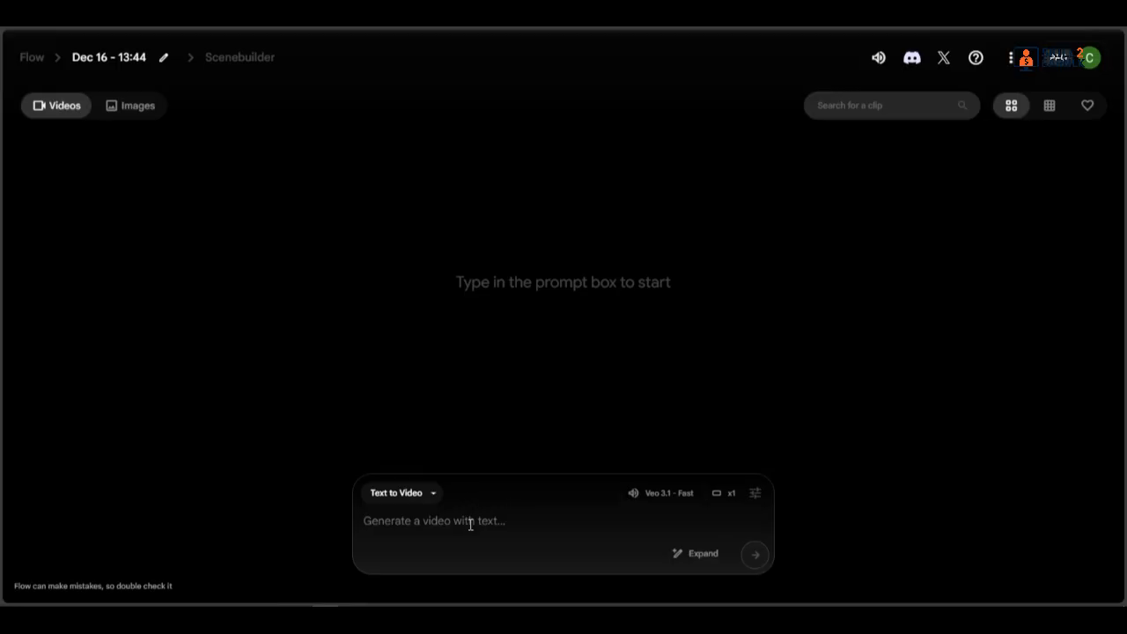
Copy the visual prompt about a friendly tech YouTuber at a desk from the Gemini chat into Flow's prompt and generate the video
key(ctrl+Tab)
scroll(519, 251, up, 2)
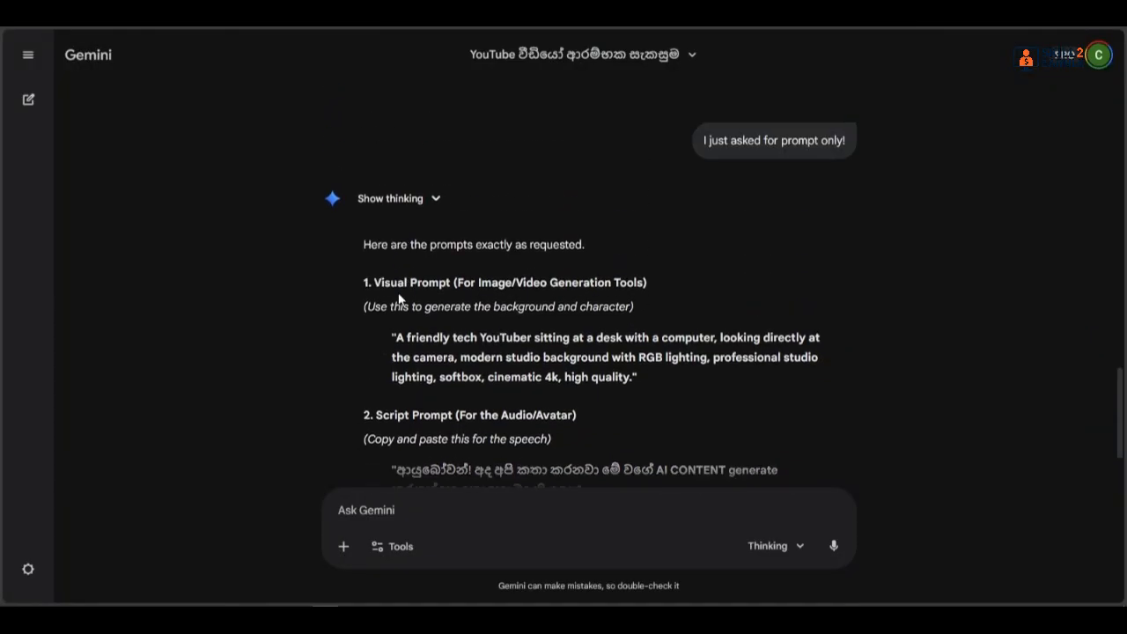
drag(393, 337, 415, 342)
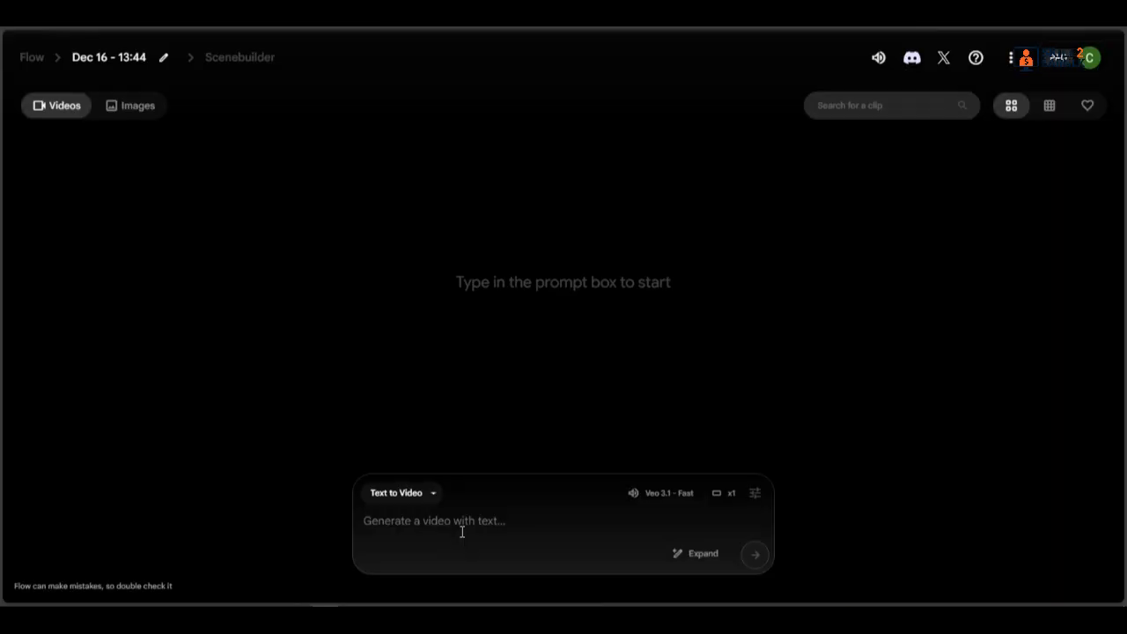
text(A friendly tech YouTuber sitting at a desk with a computer, looking directly at the camera, modern studio background with RGB lighting, professional studio lighting, softbox, cinematic 4k, high quality.)
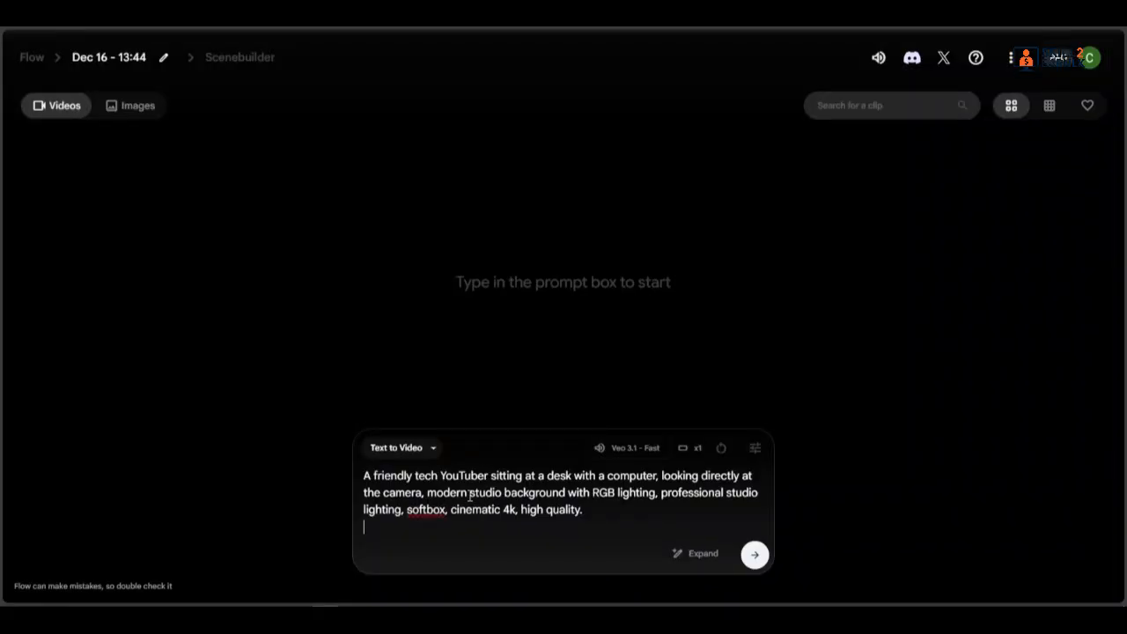
click(755, 555)
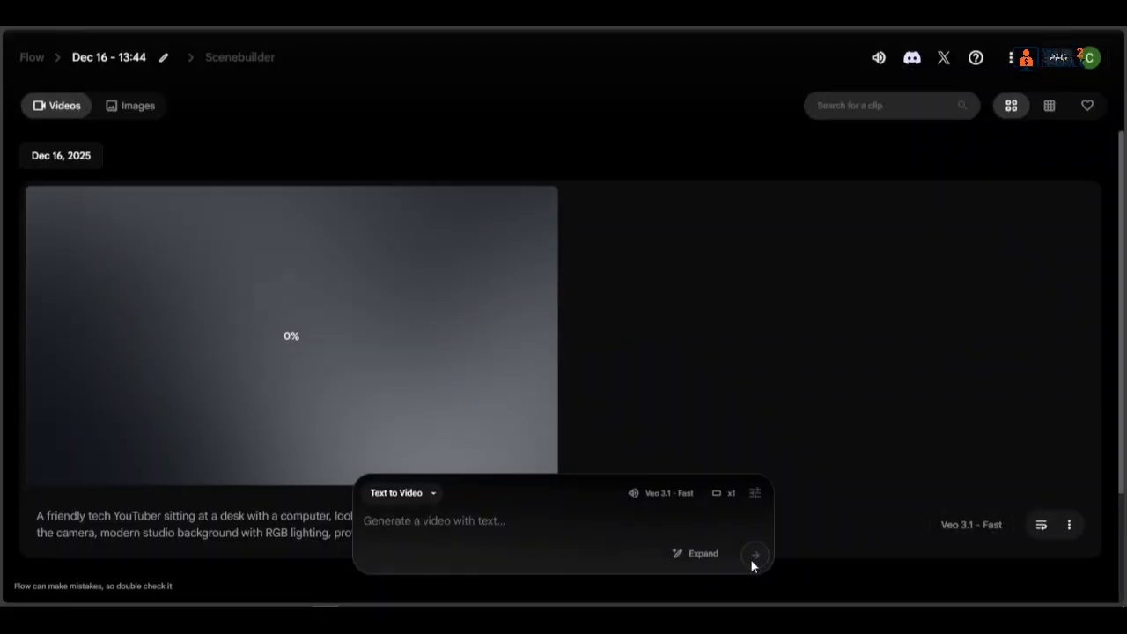
Follow the video's generation progress and check the account's remaining AI credits
scroll(378, 379, down, 2)
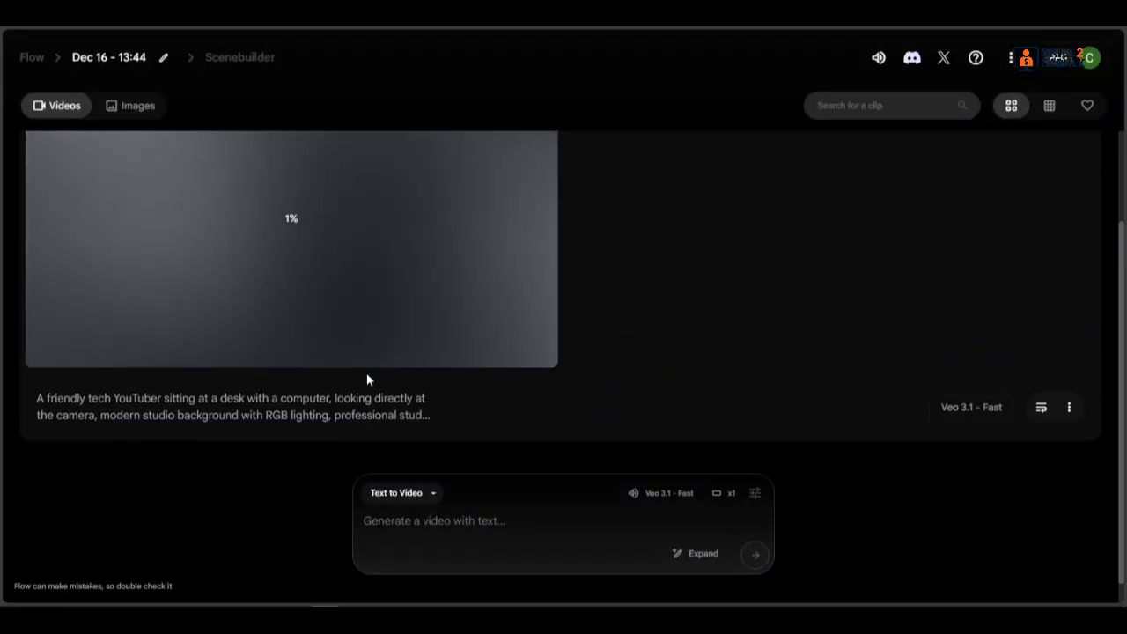
scroll(367, 373, up, 2)
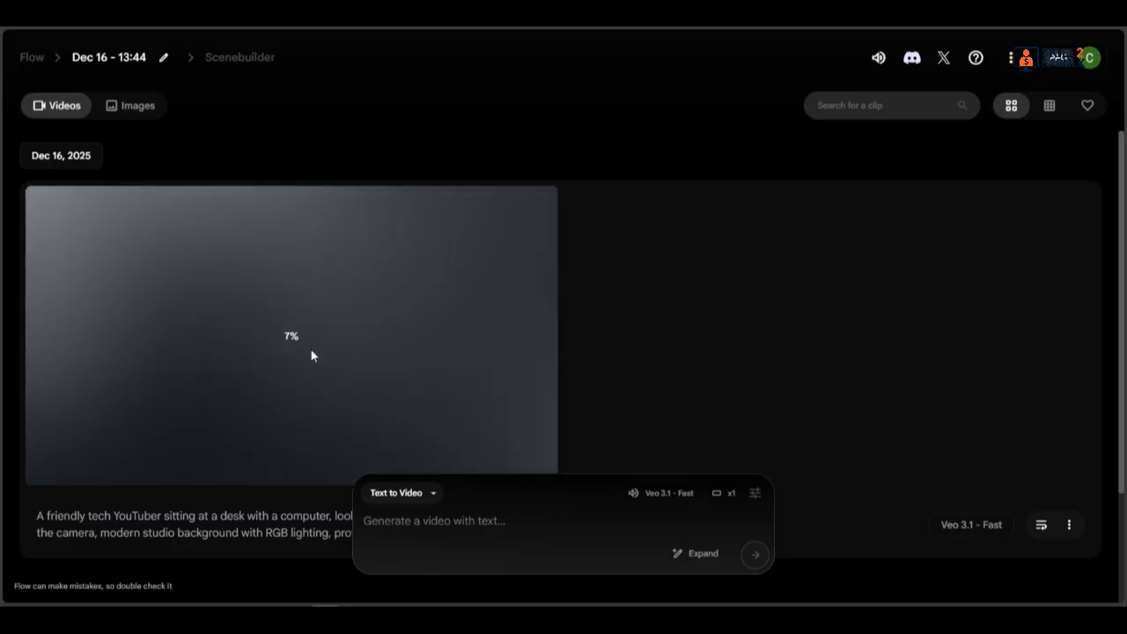
scroll(311, 355, down, 2)
scroll(312, 357, up, 2)
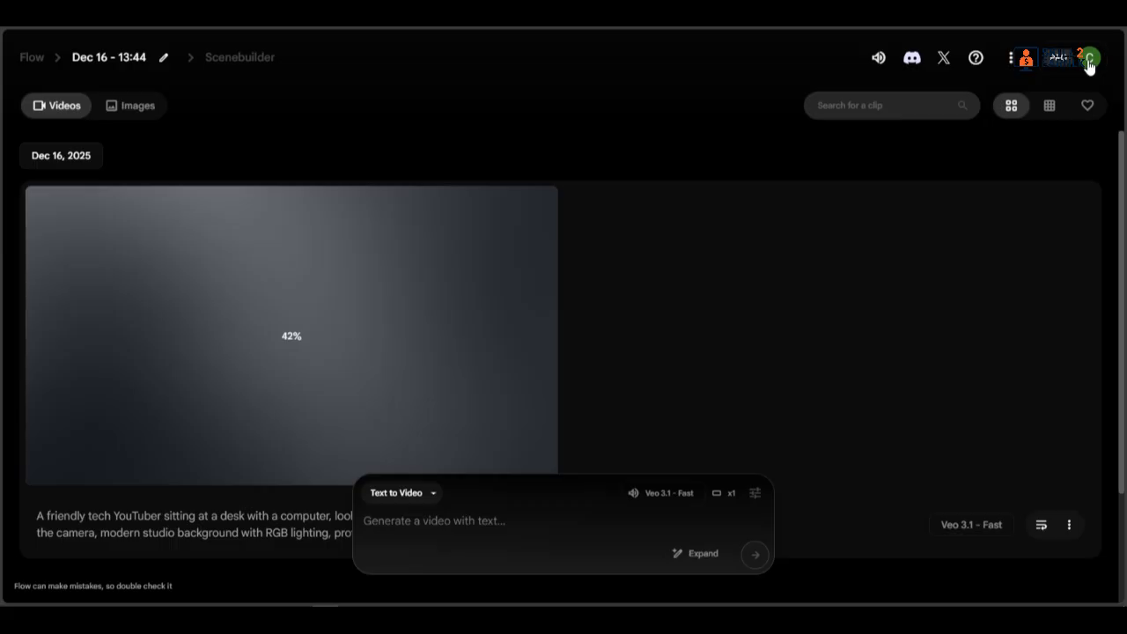
click(1089, 62)
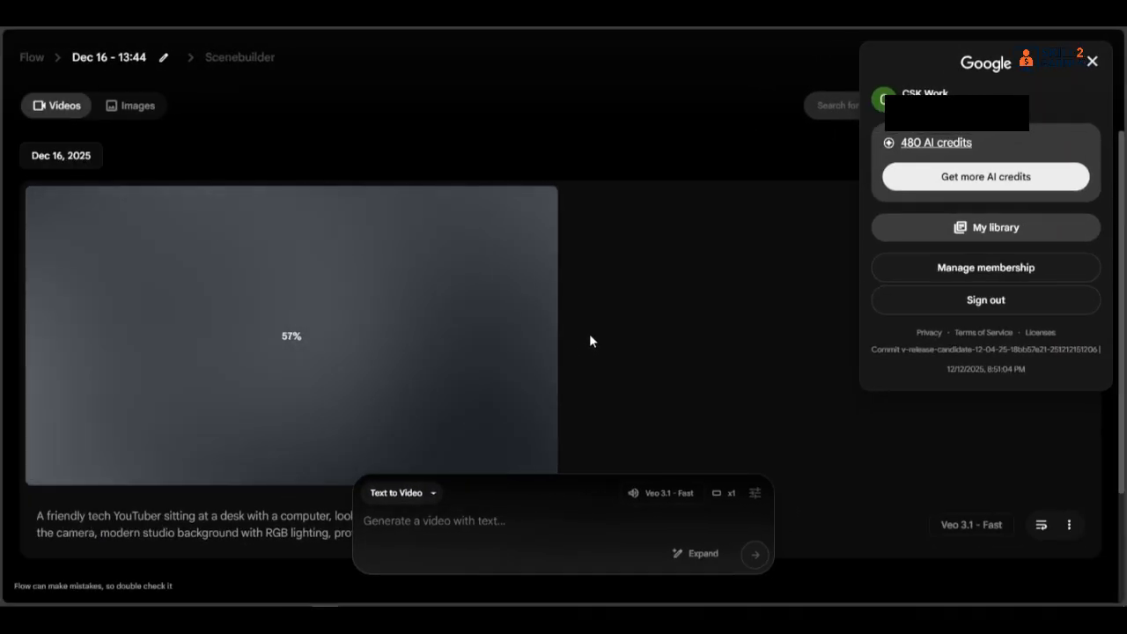
click(1092, 61)
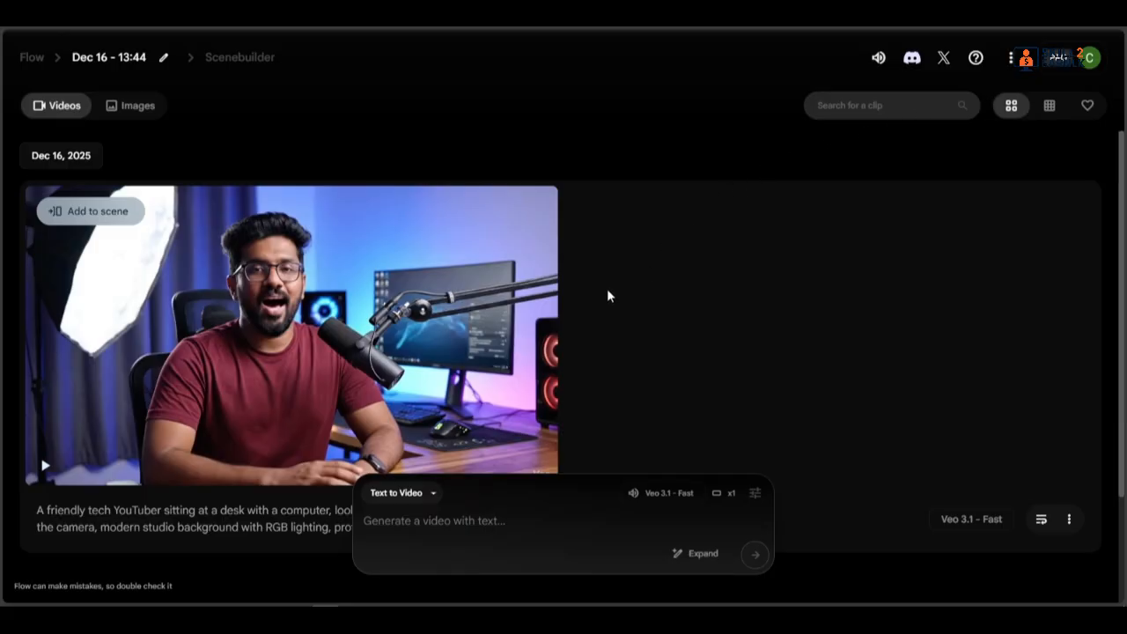
Play the generated YouTuber clip in the project
mouse_move(216, 310)
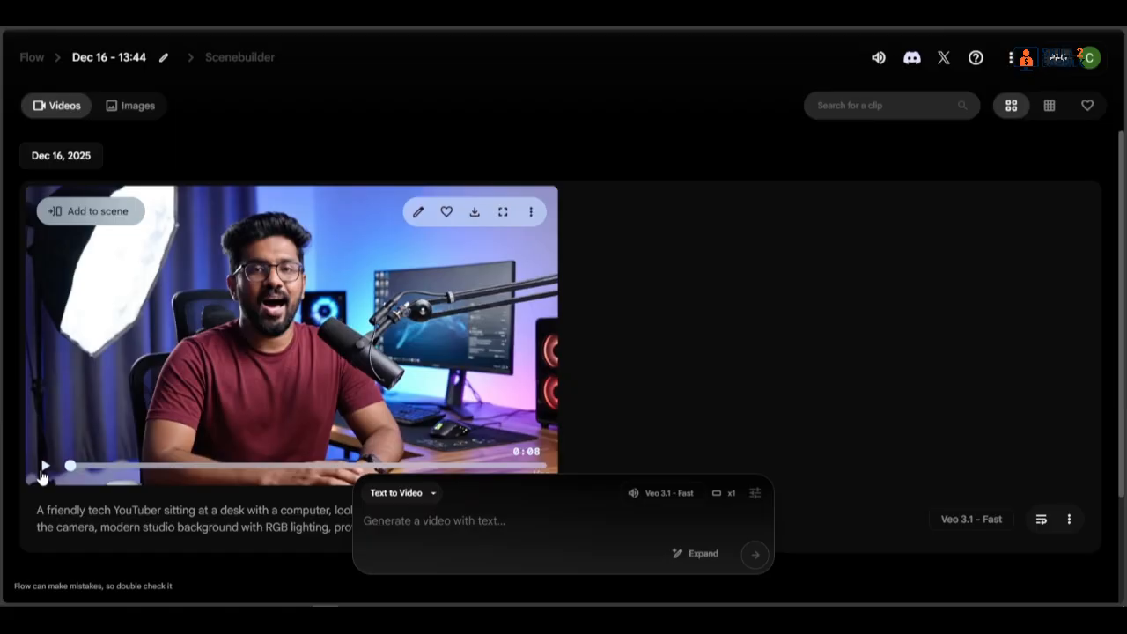
click(43, 469)
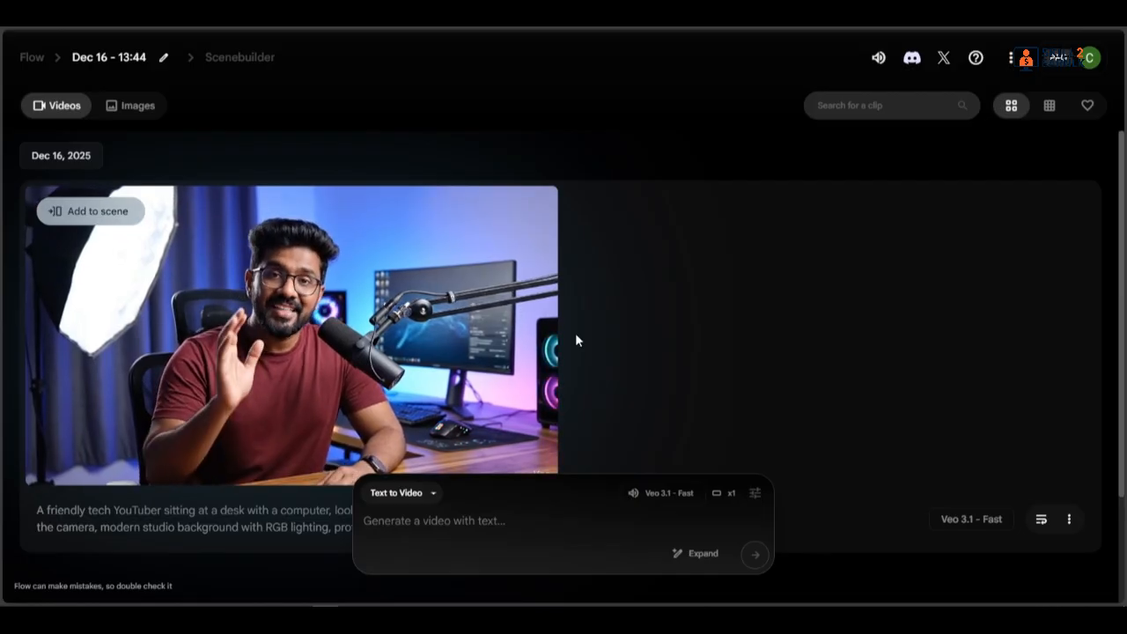
Pause the generated YouTuber clip and check it against its visual prompt and the script prompt in the Gemini chat
click(45, 465)
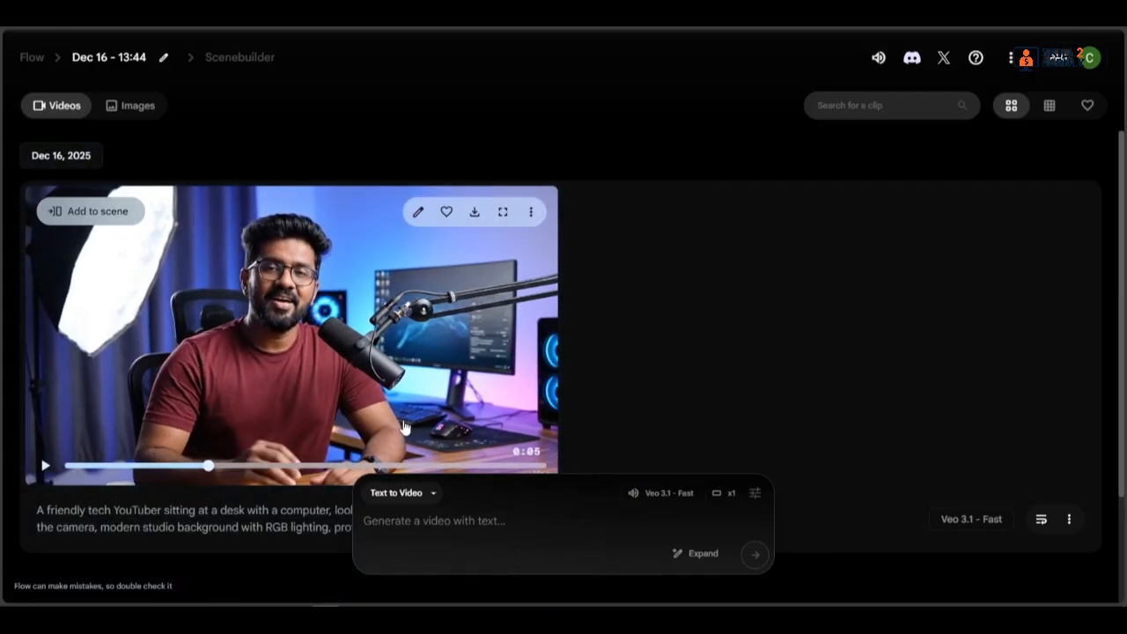
scroll(194, 502, down, 1)
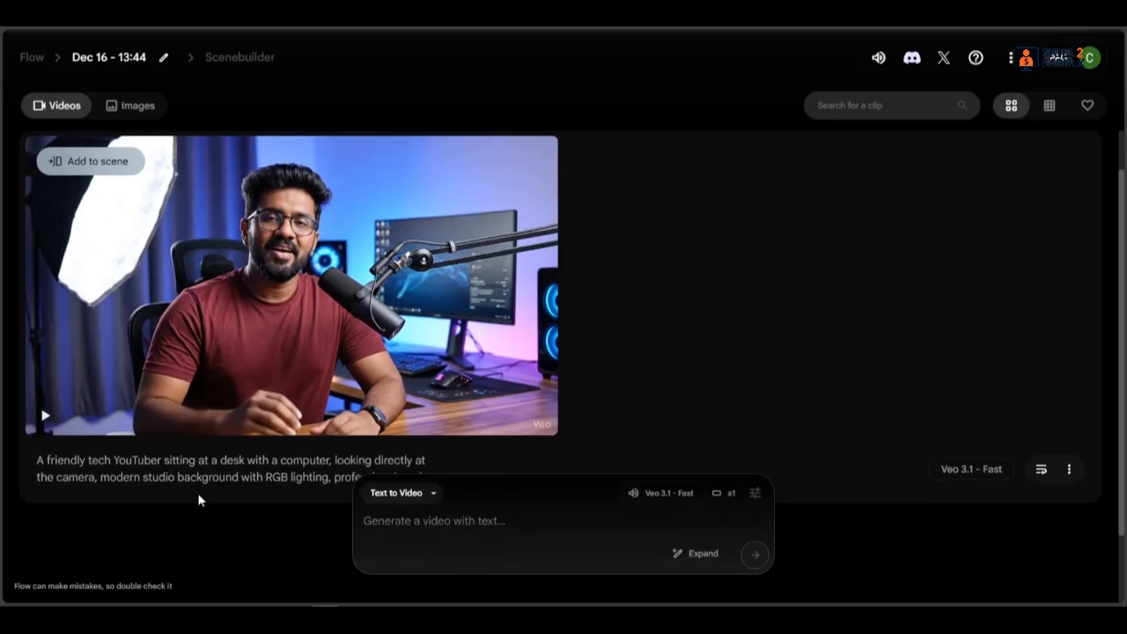
scroll(199, 500, down, 1)
scroll(313, 430, up, 2)
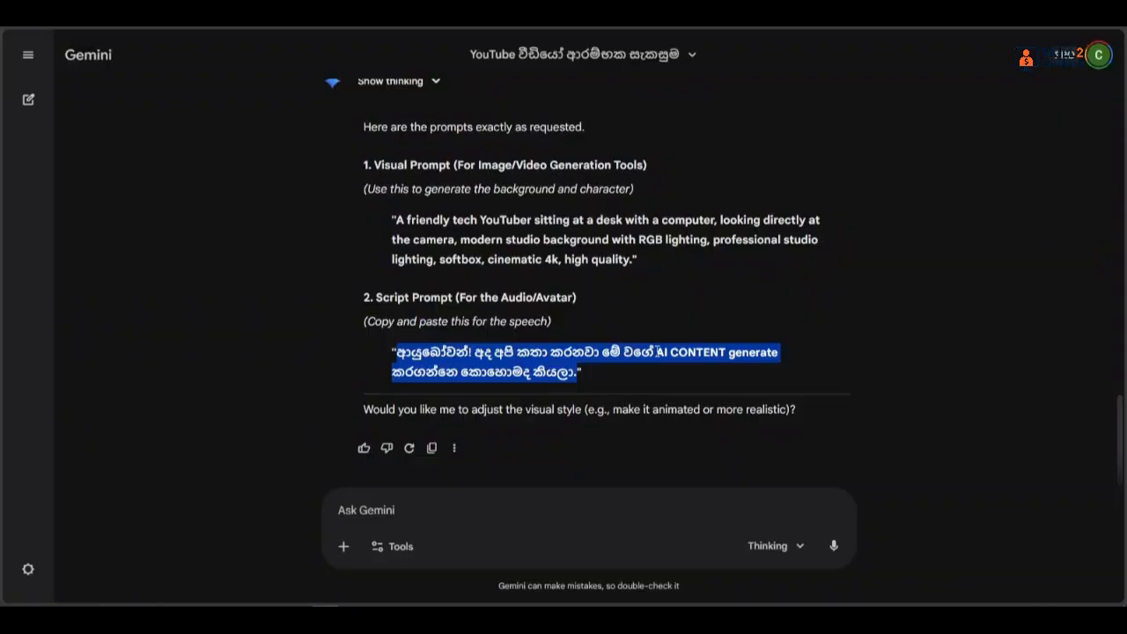
key(ctrl+Tab)
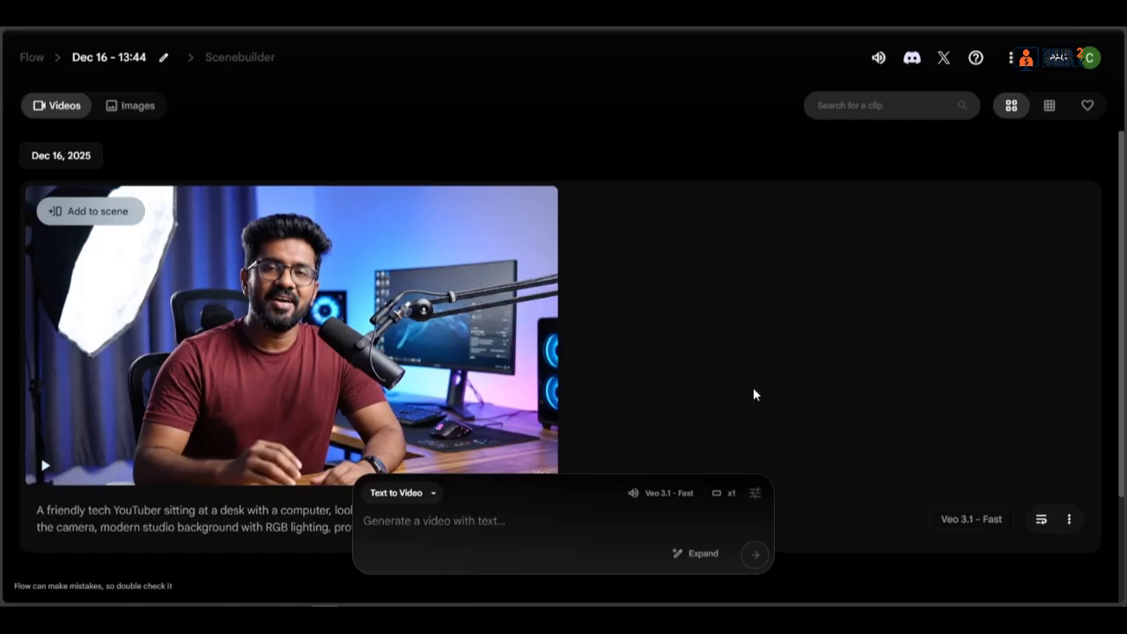
Switch to the Gemini chat and expand the original request for a YouTube video intro prompt
click(157, 12)
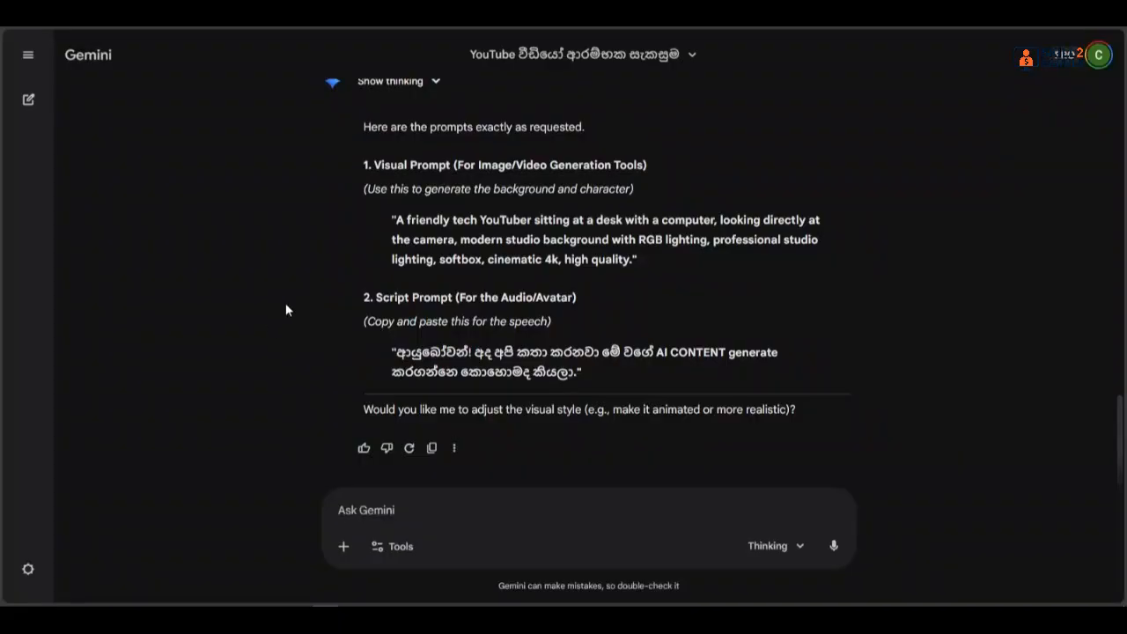
scroll(295, 337, up, 20)
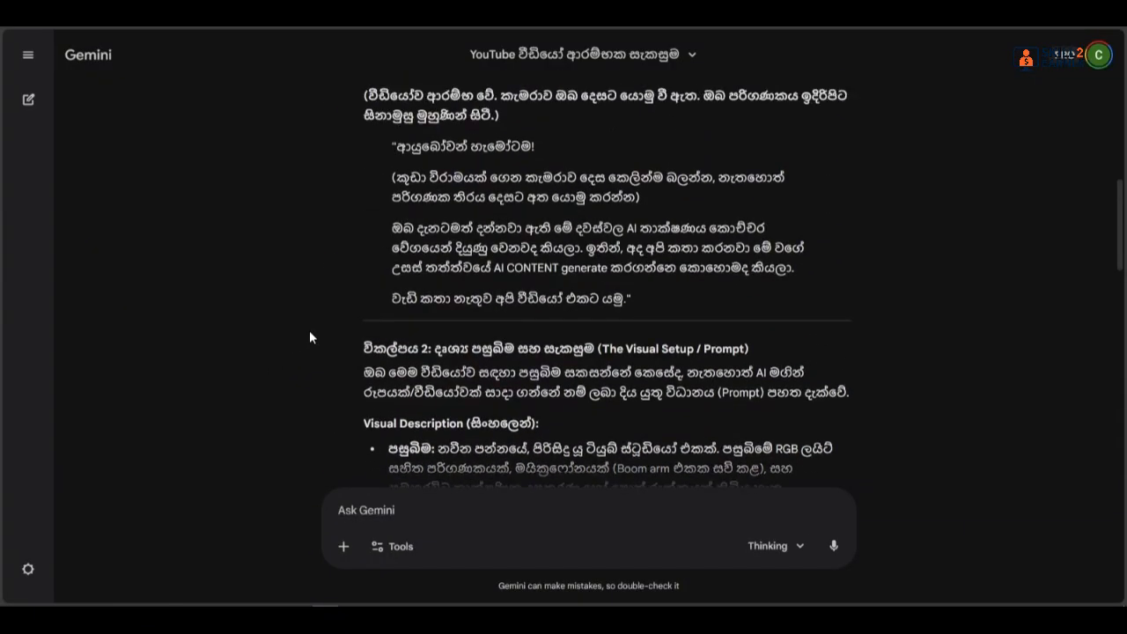
scroll(356, 332, down, 20)
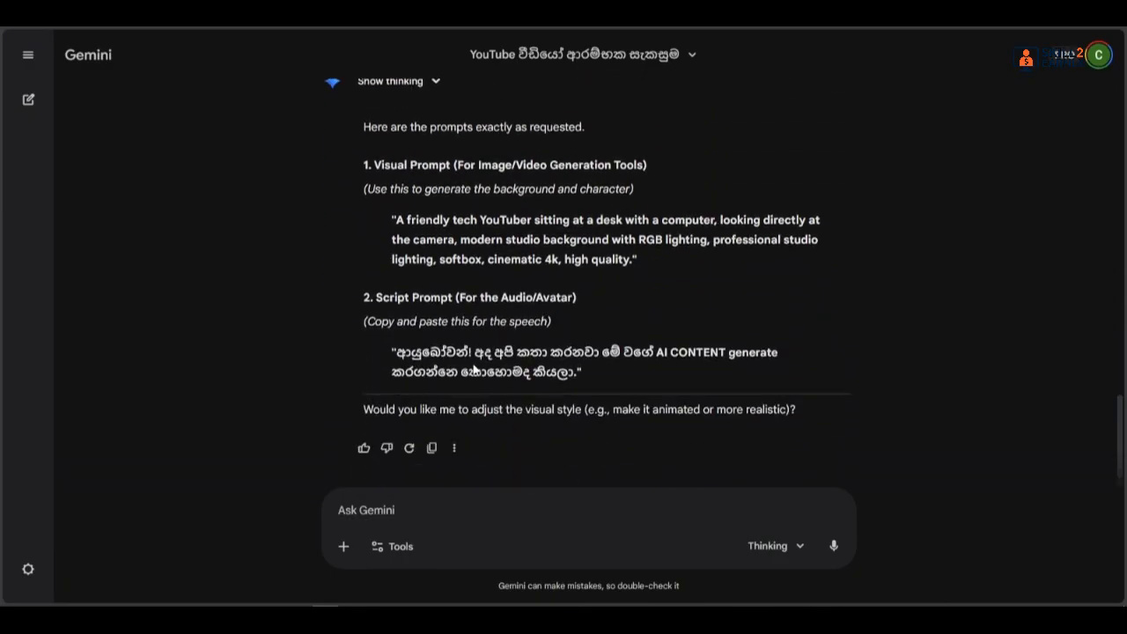
scroll(581, 409, up, 15)
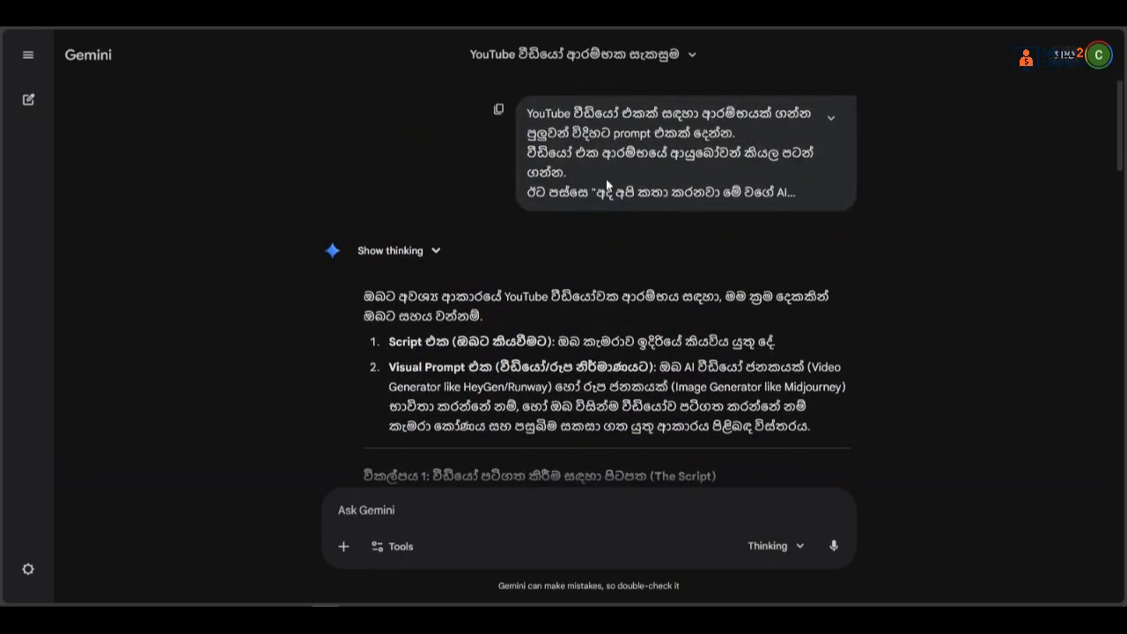
click(396, 509)
click(830, 117)
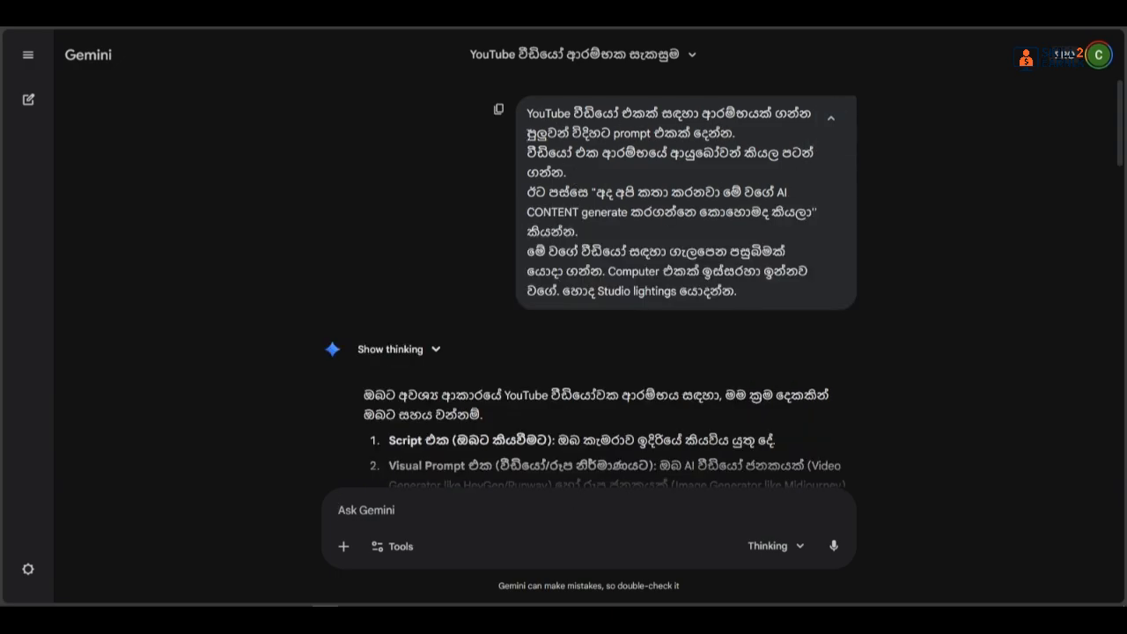
Review Gemini's first reply, examining the script option and the visual setup option for the intro video
click(500, 504)
scroll(604, 322, down, 8)
scroll(581, 312, up, 6)
scroll(577, 315, down, 5)
scroll(528, 264, up, 2)
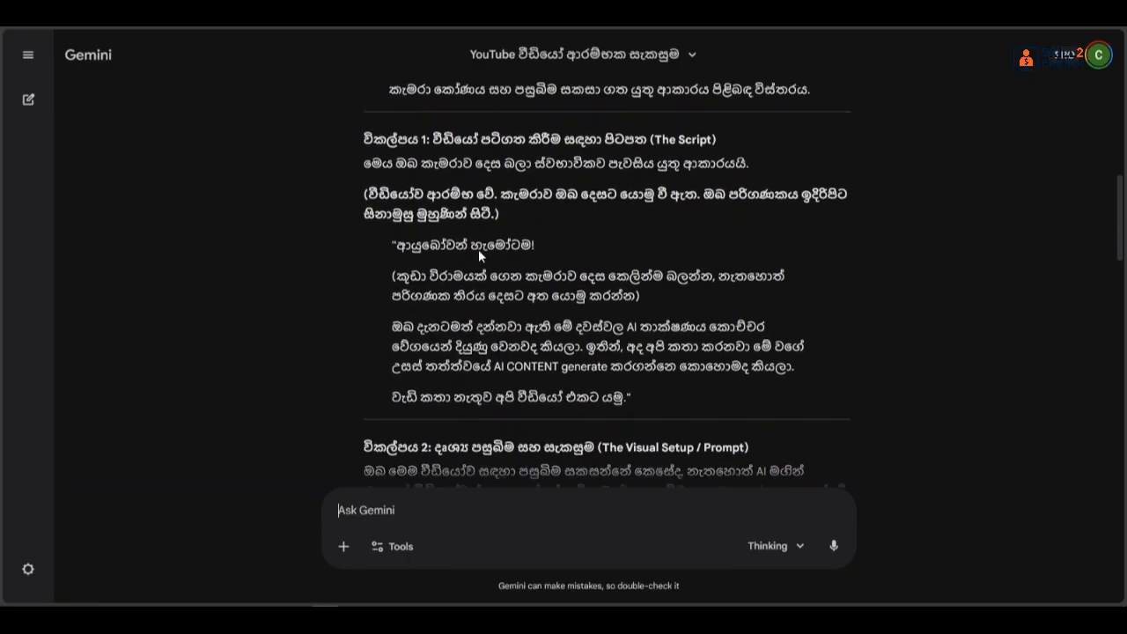
scroll(566, 268, up, 3)
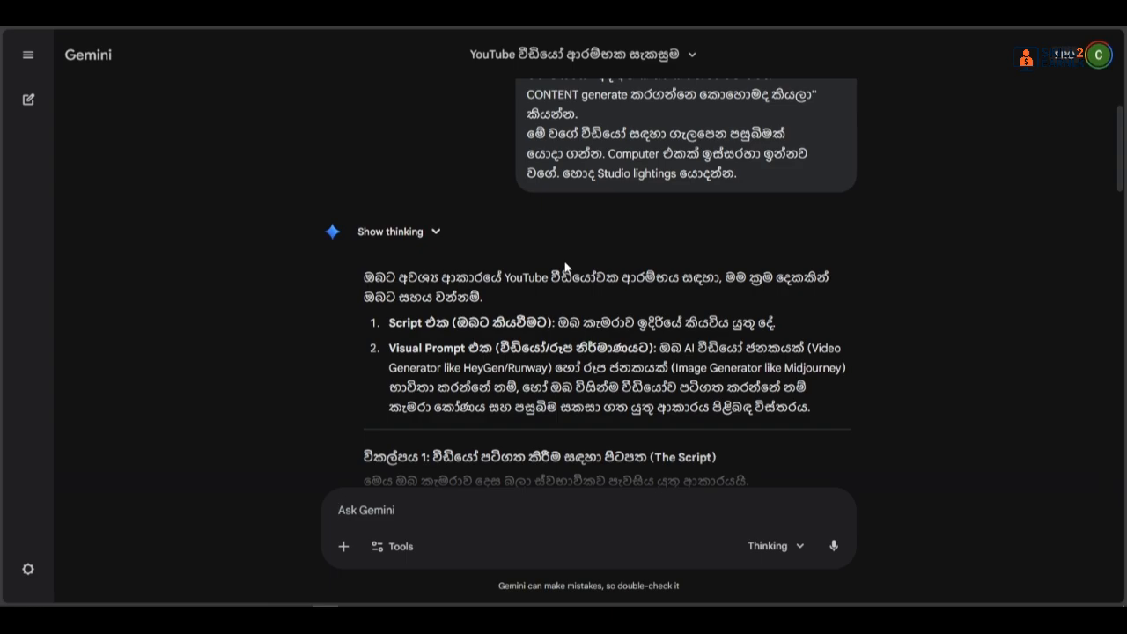
scroll(565, 268, down, 3)
scroll(565, 267, up, 2)
scroll(566, 268, down, 5)
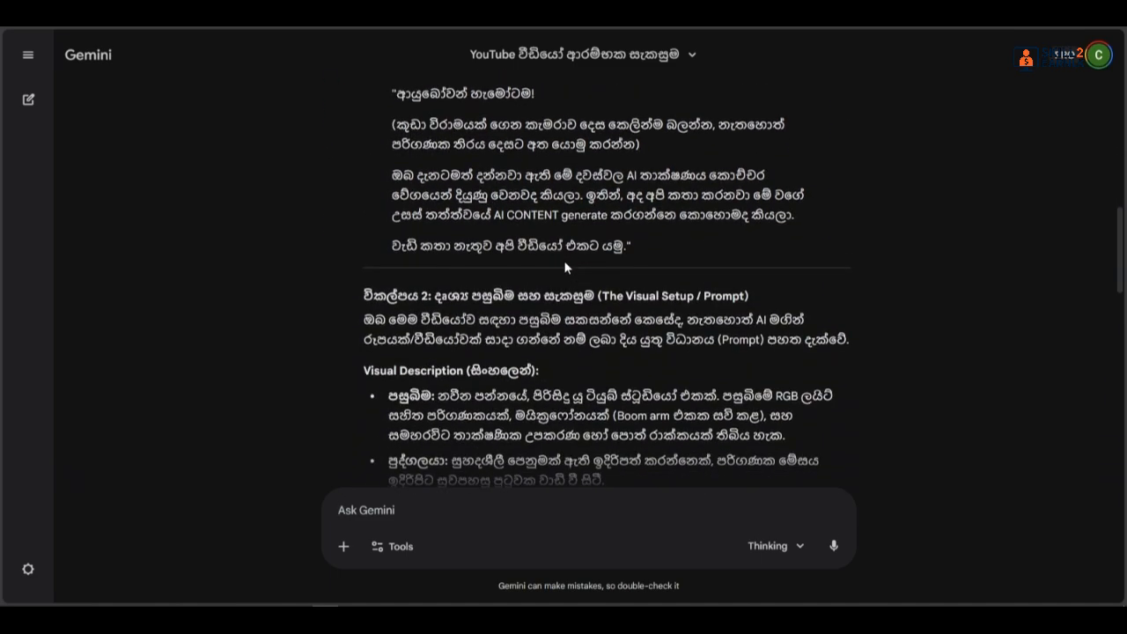
scroll(565, 267, down, 5)
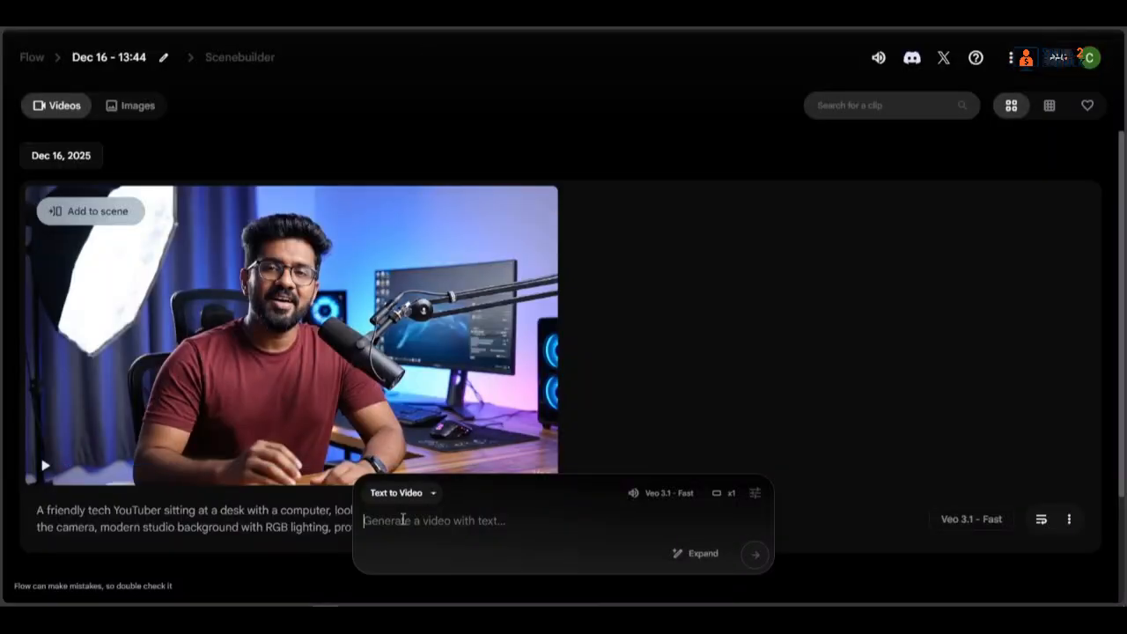
Return to the Flow project, watch the generated YouTuber clip in full screen, pause it and exit full screen
click(571, 510)
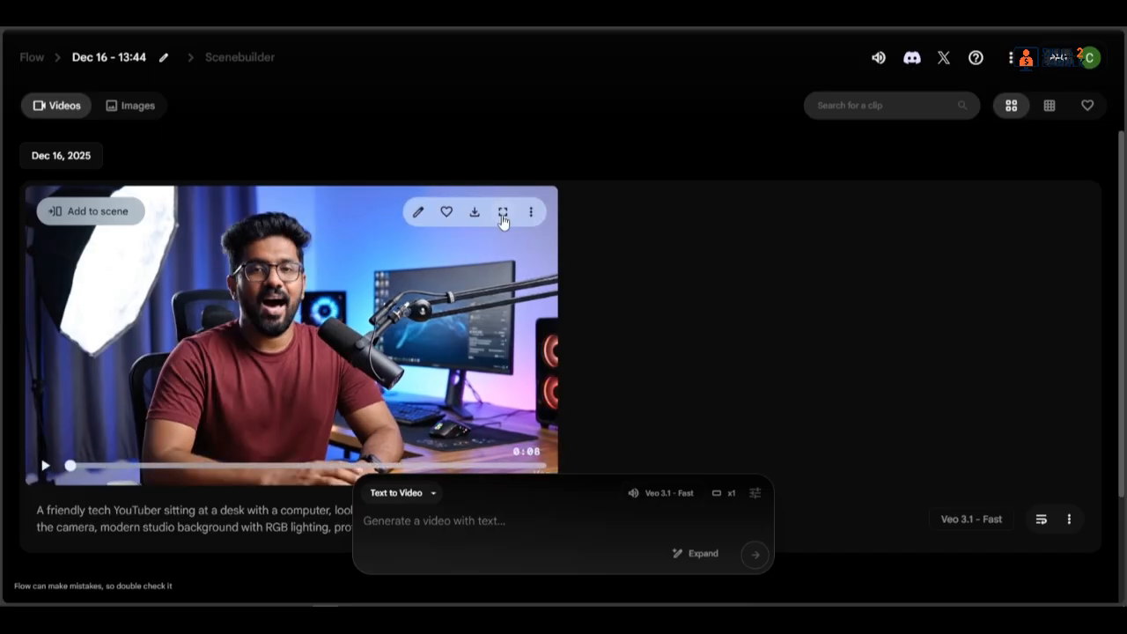
click(503, 214)
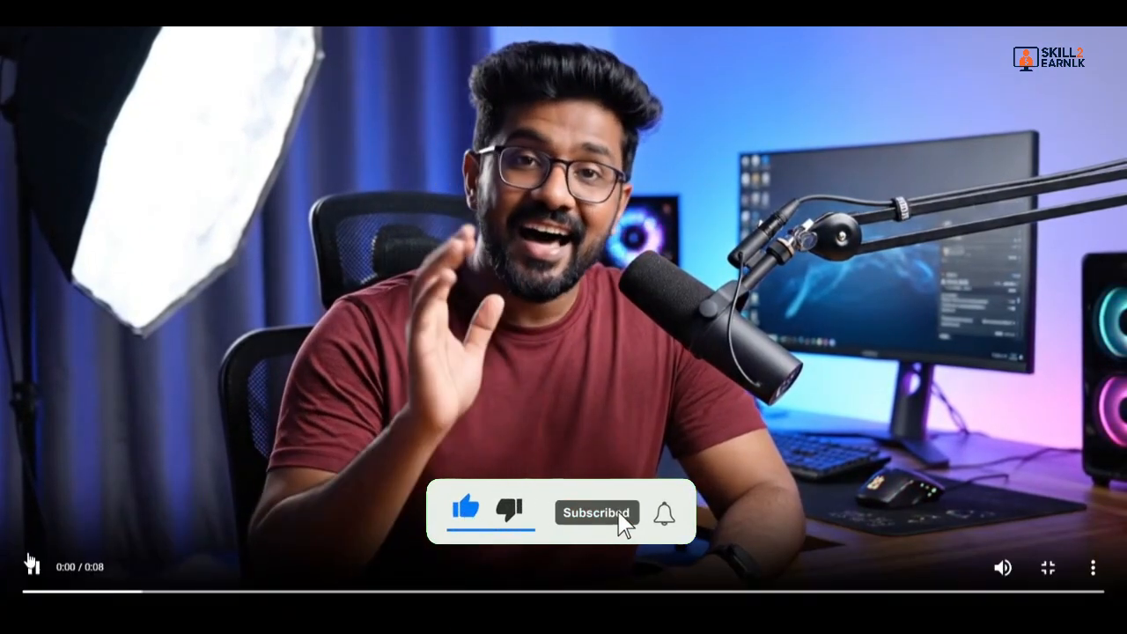
click(32, 564)
click(1051, 569)
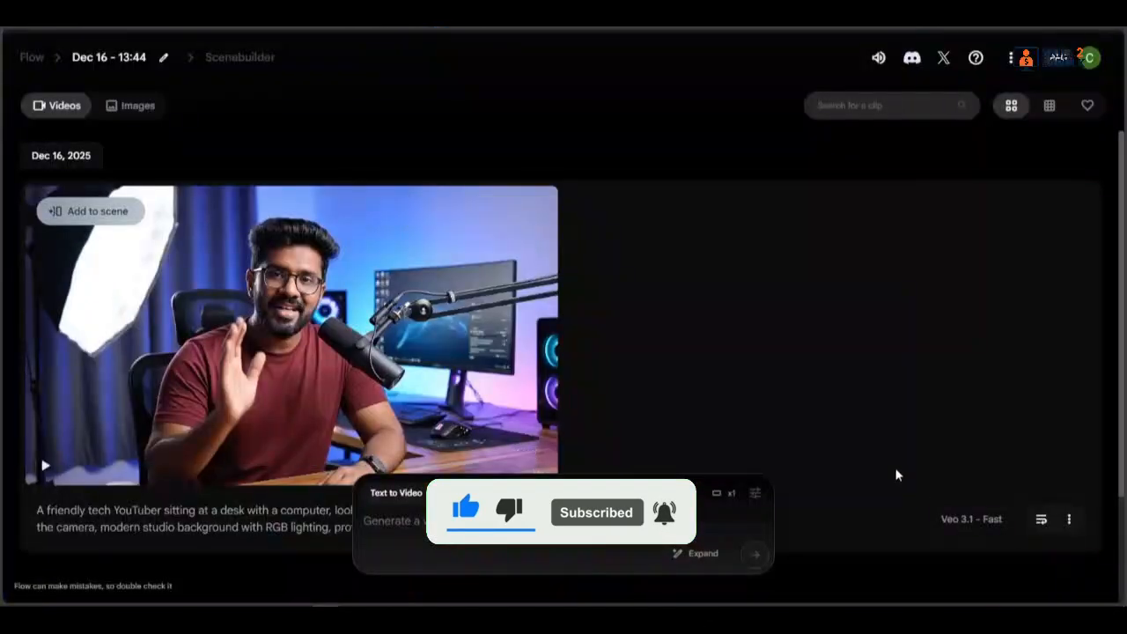
Rewind the YouTuber clip to its beginning and review it together with its prompt description
scroll(694, 332, down, 2)
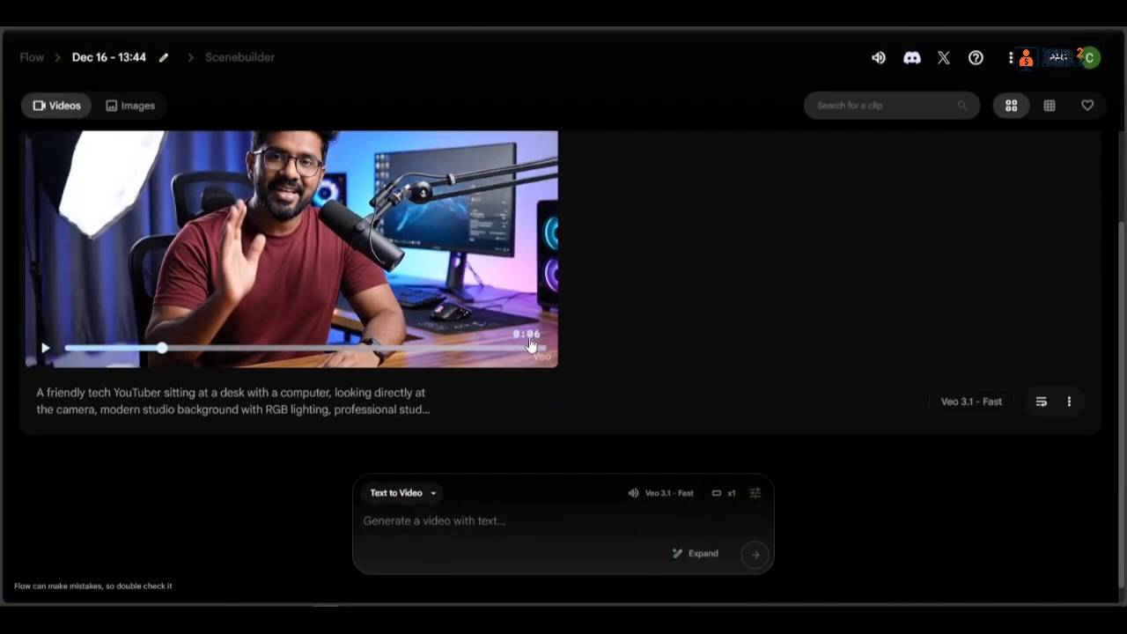
scroll(563, 388, up, 1)
scroll(520, 379, down, 1)
drag(145, 347, 62, 367)
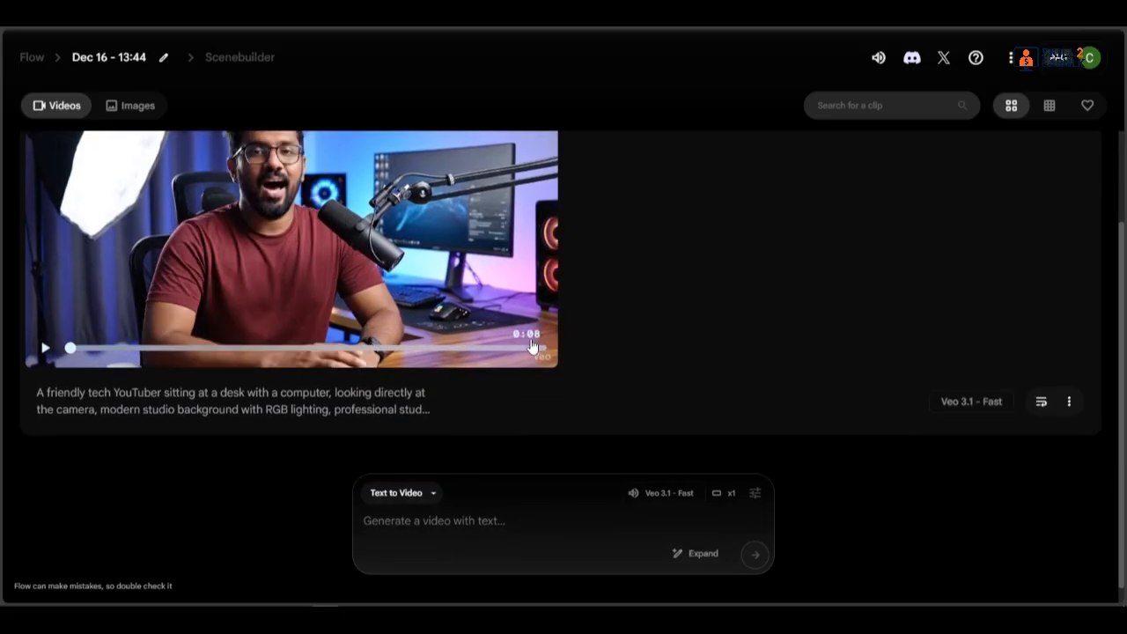
scroll(532, 346, up, 1)
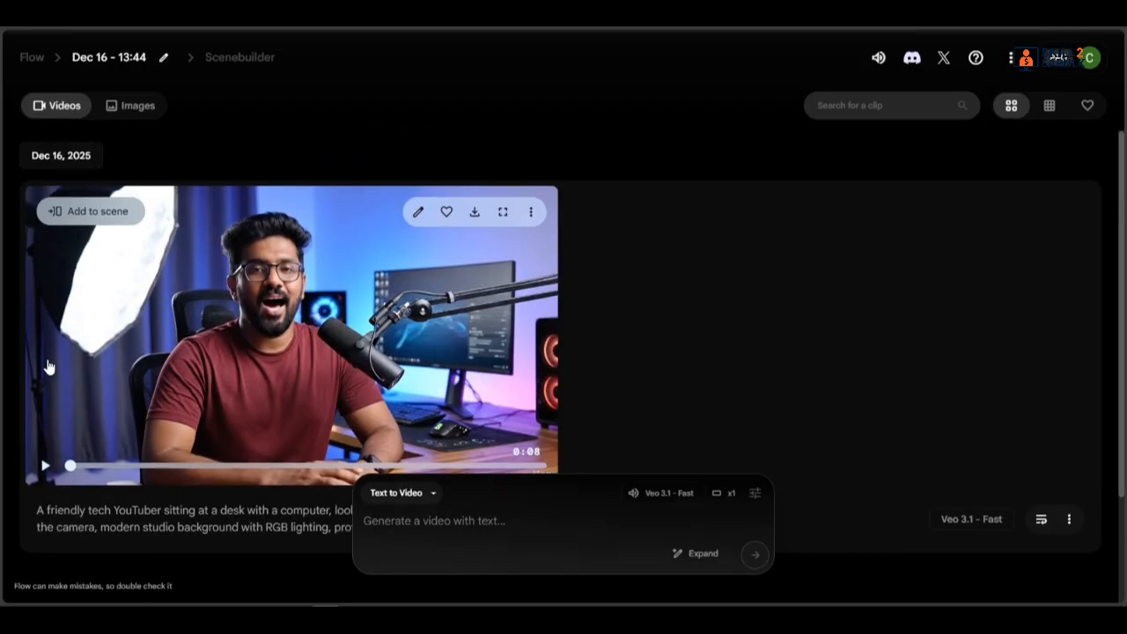